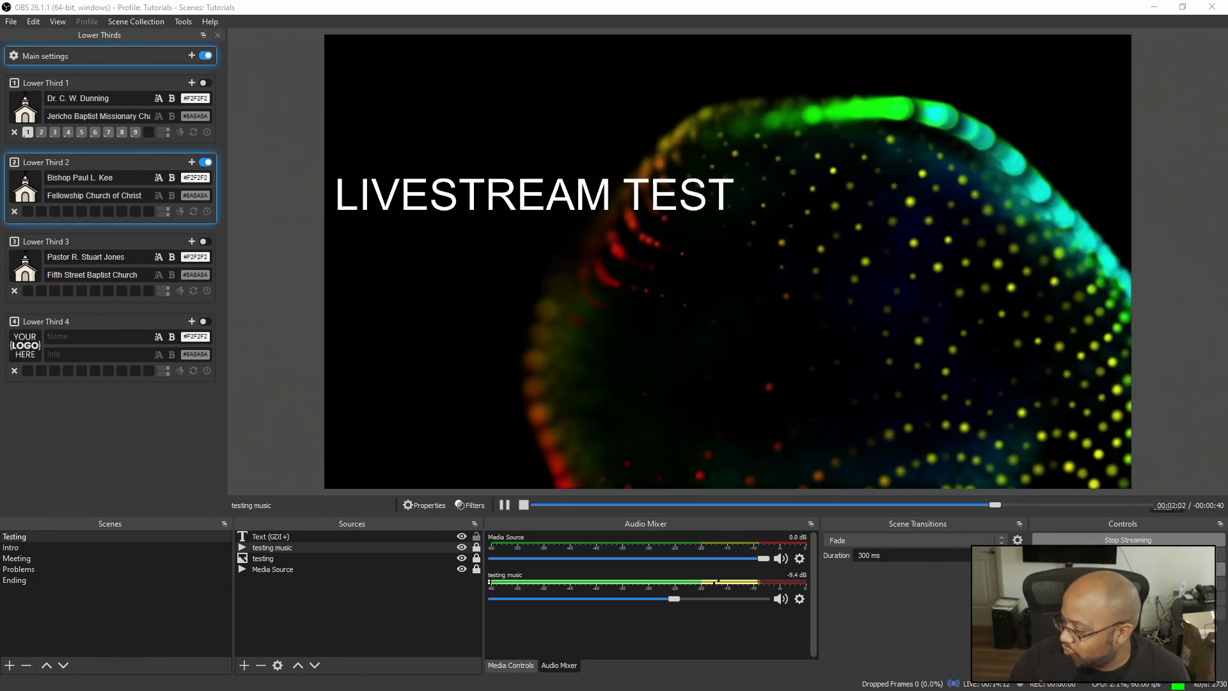
Stop the running test livestream.
click(1128, 539)
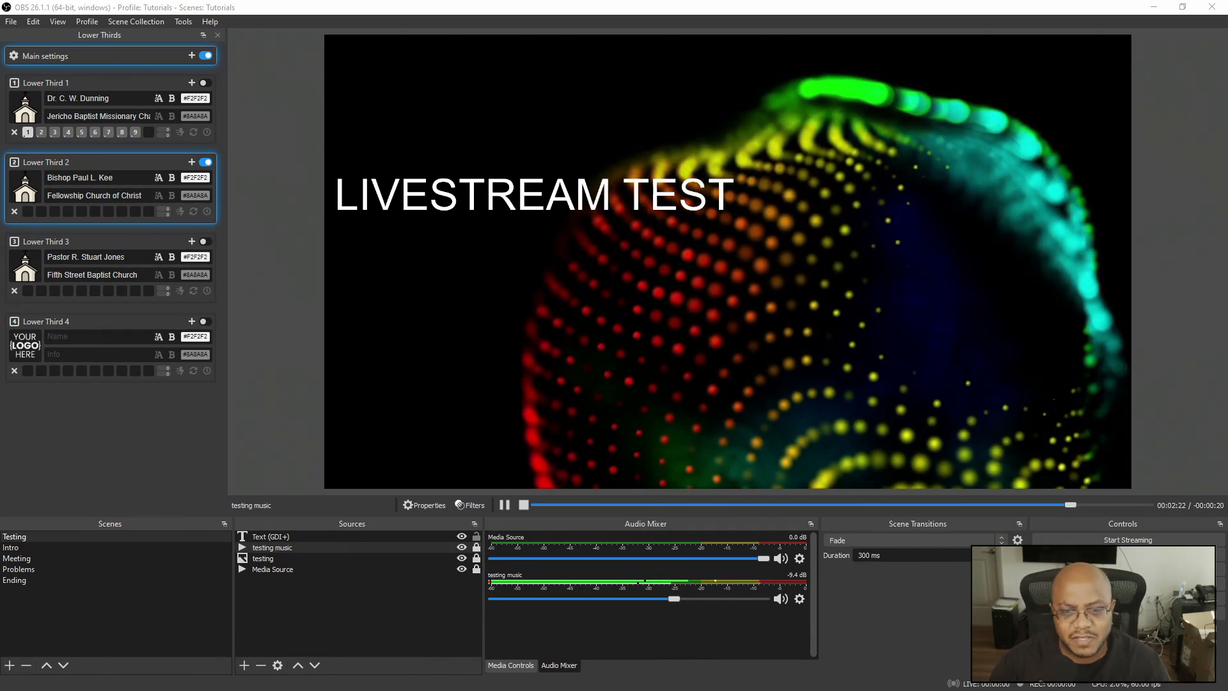
Switch to the 2021 Ash Wednesday Zoom Service document in Word and look through the order of service and presenters.
drag(0, 174, 503, 126)
double_click(503, 127)
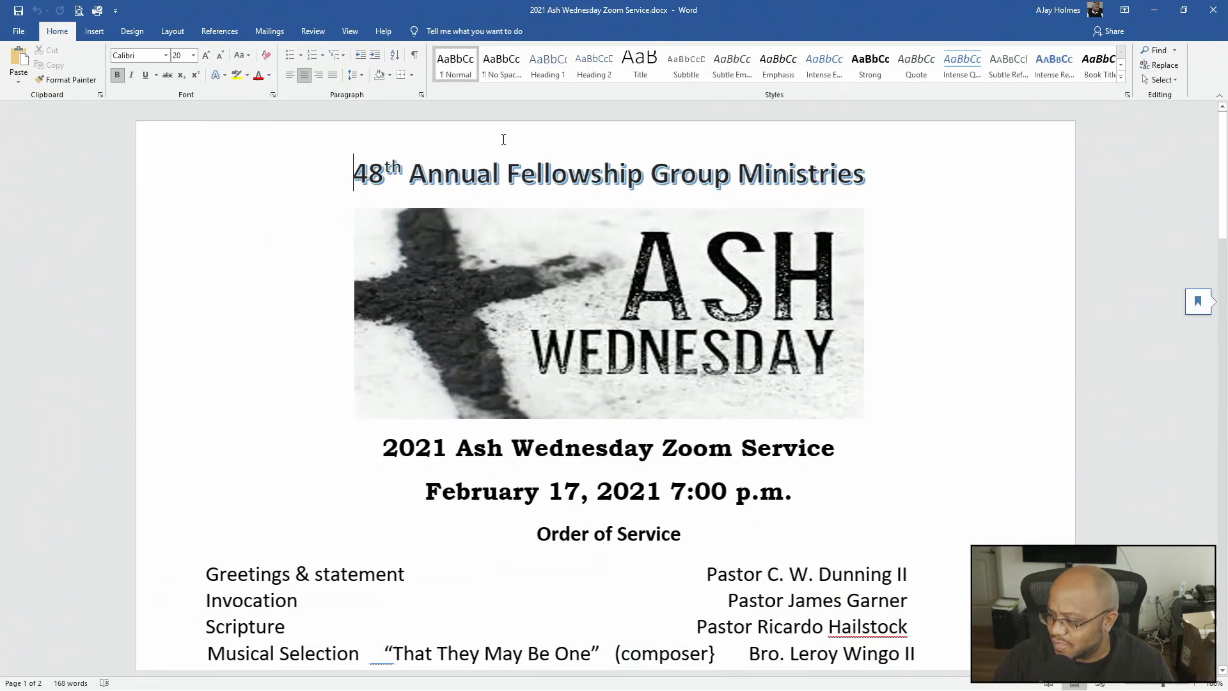
scroll(557, 303, down, 4)
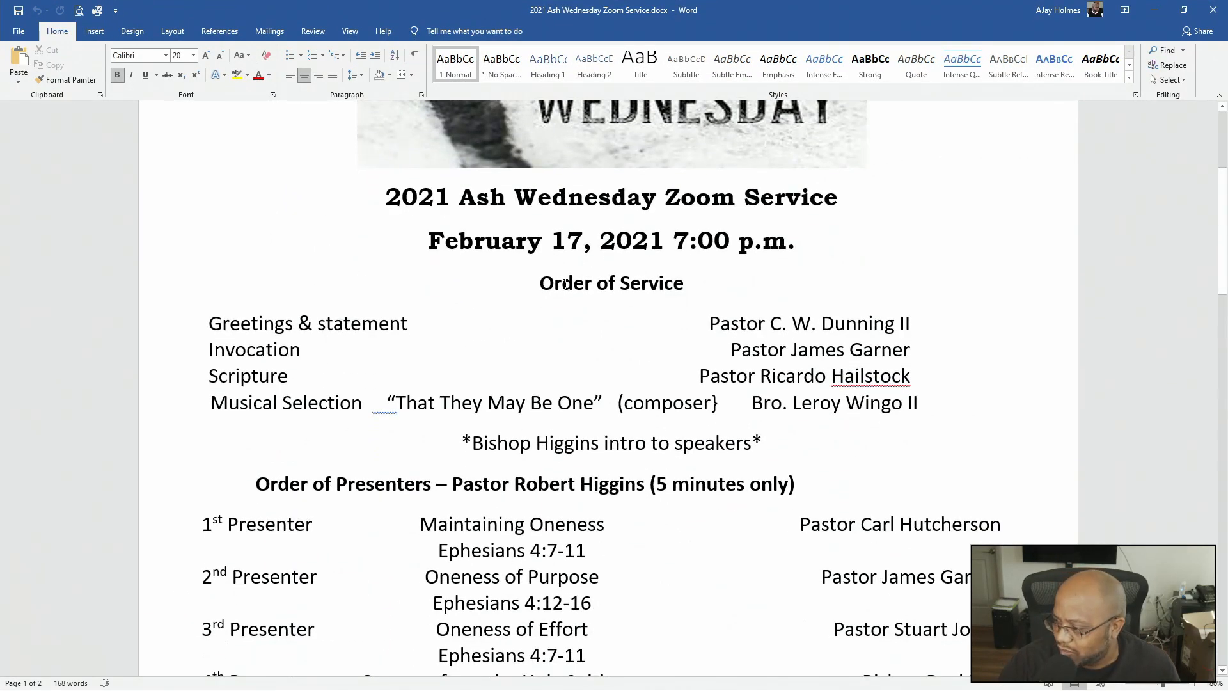
scroll(565, 285, down, 4)
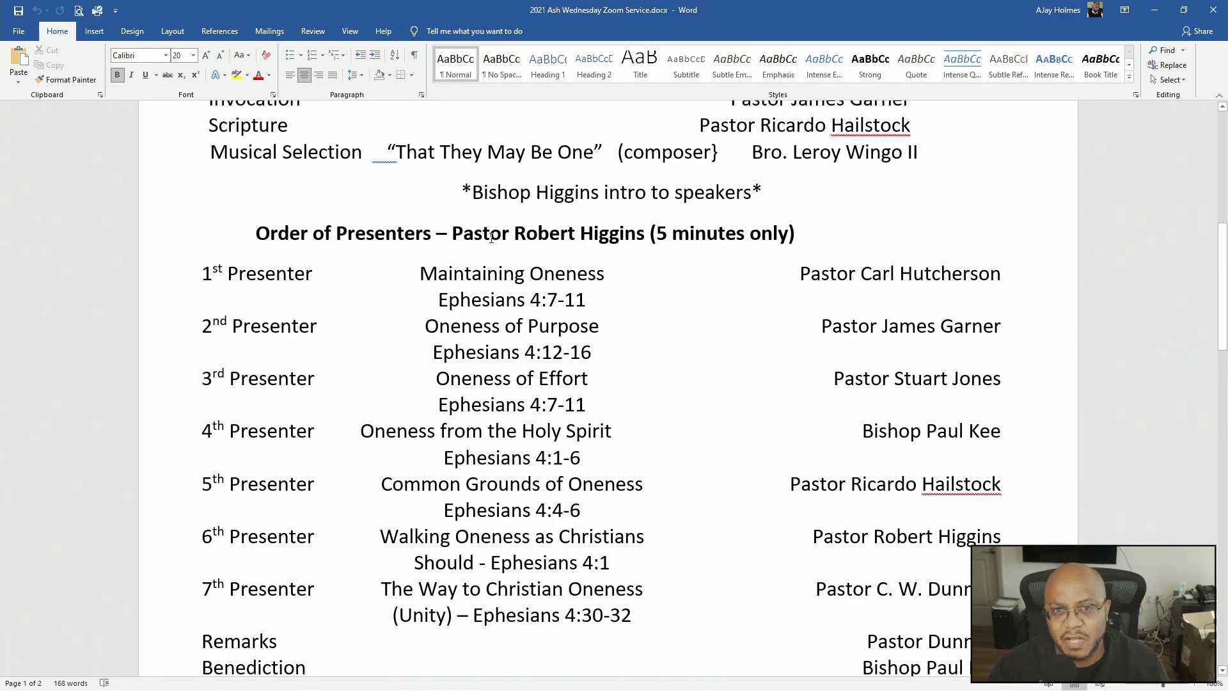
click(1153, 13)
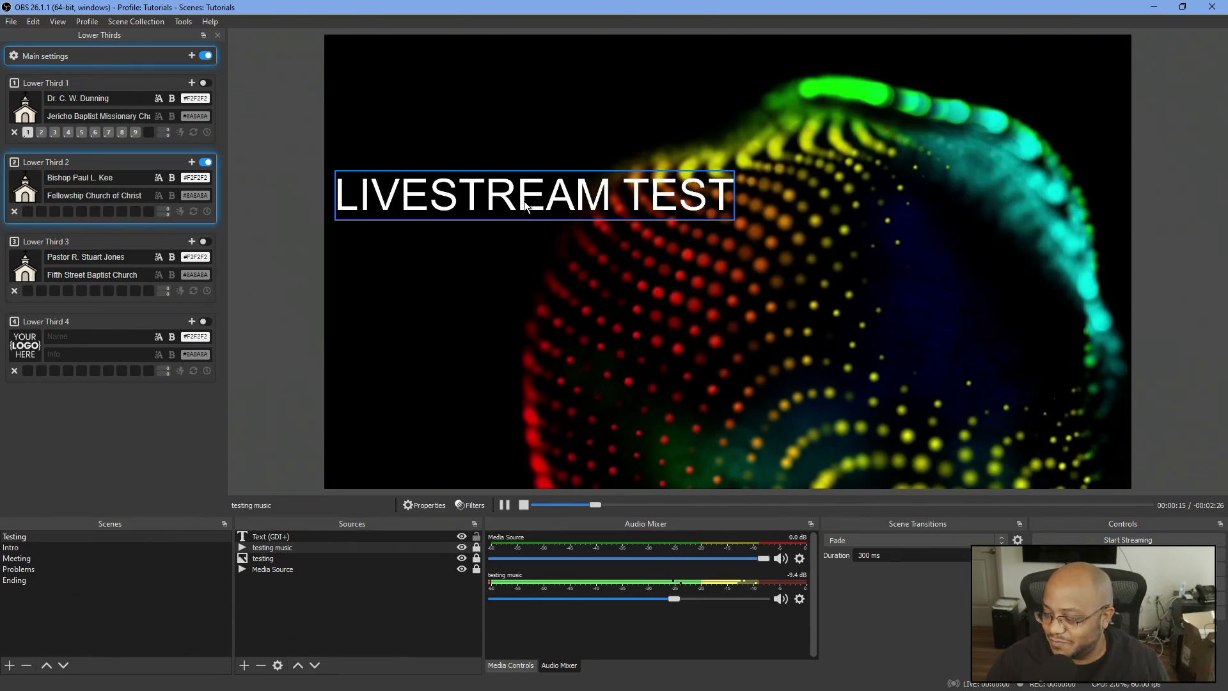
Switch OBS to the Intro scene and restart playback of its countdown source.
click(29, 548)
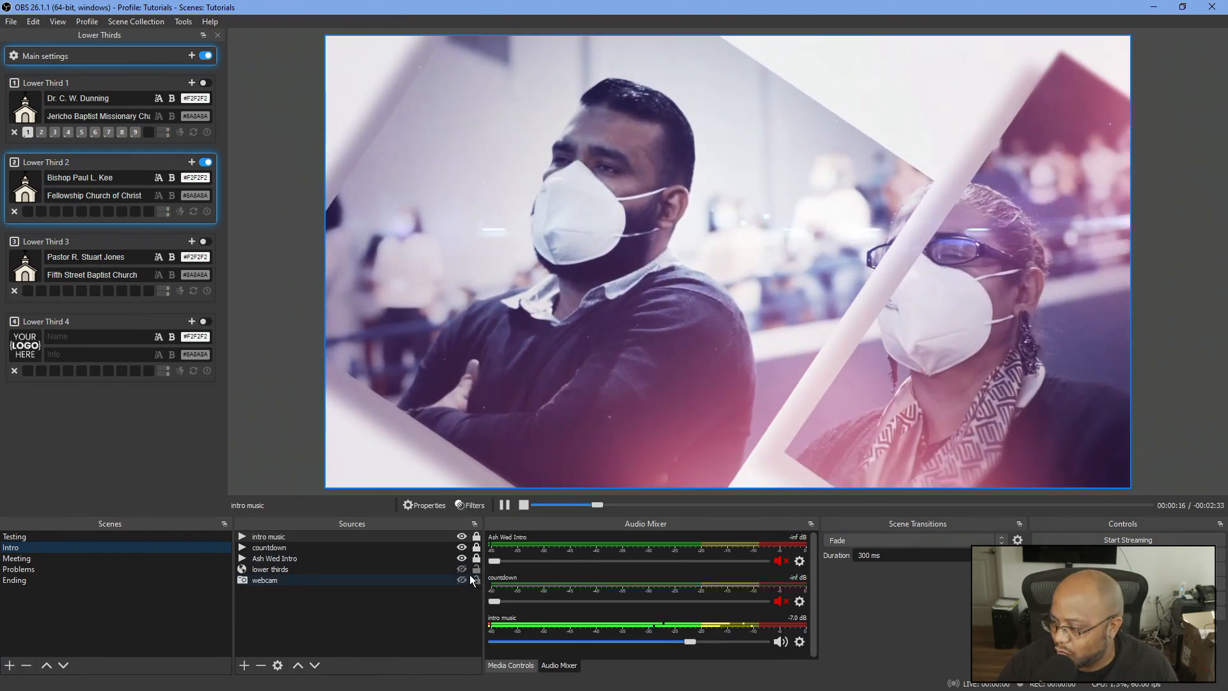
click(400, 548)
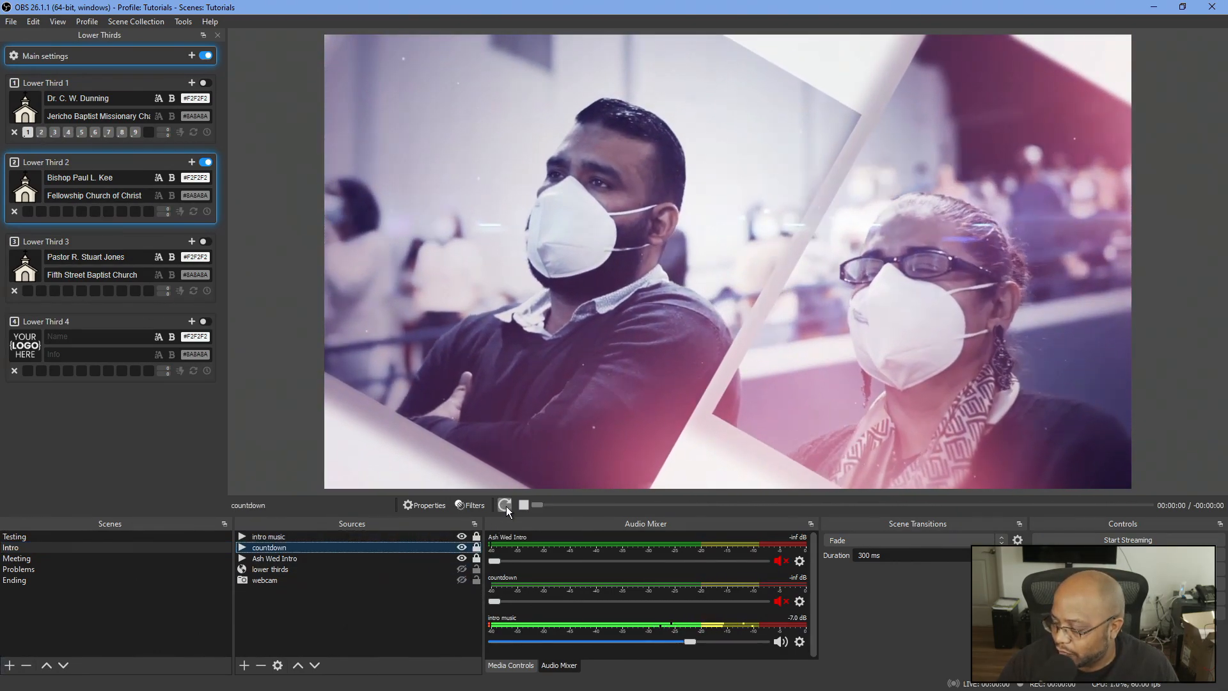
click(505, 505)
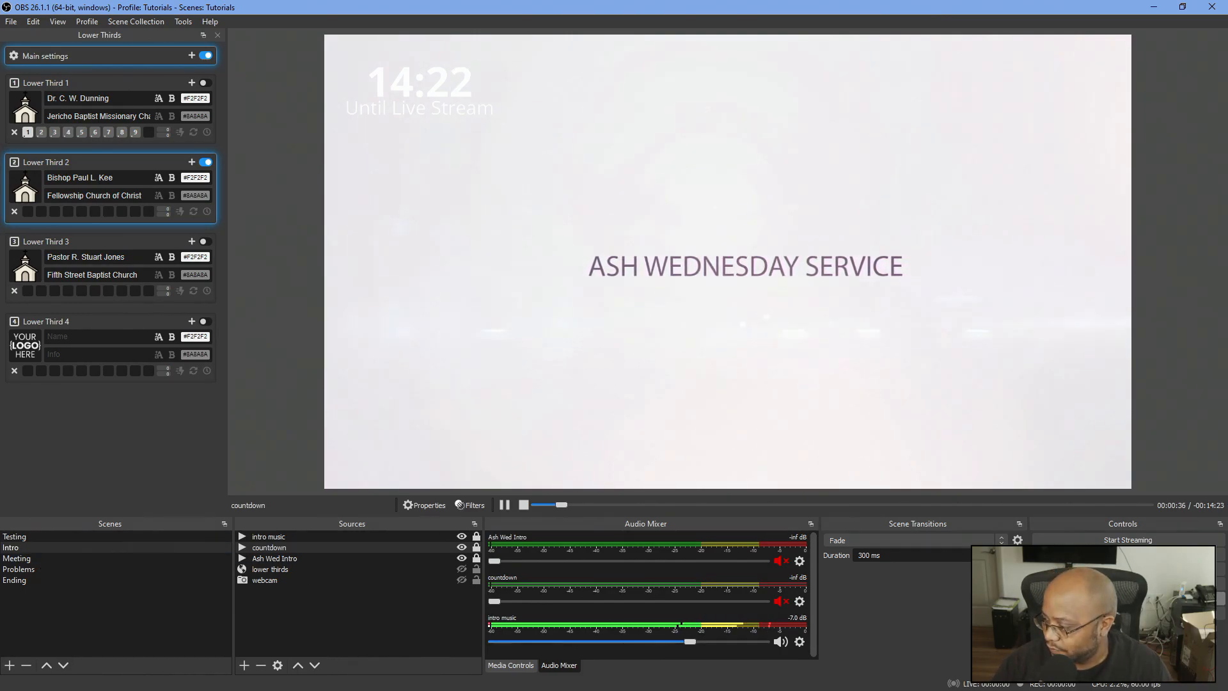
Switch to the Meeting scene and turn off Lower Third 2.
click(63, 562)
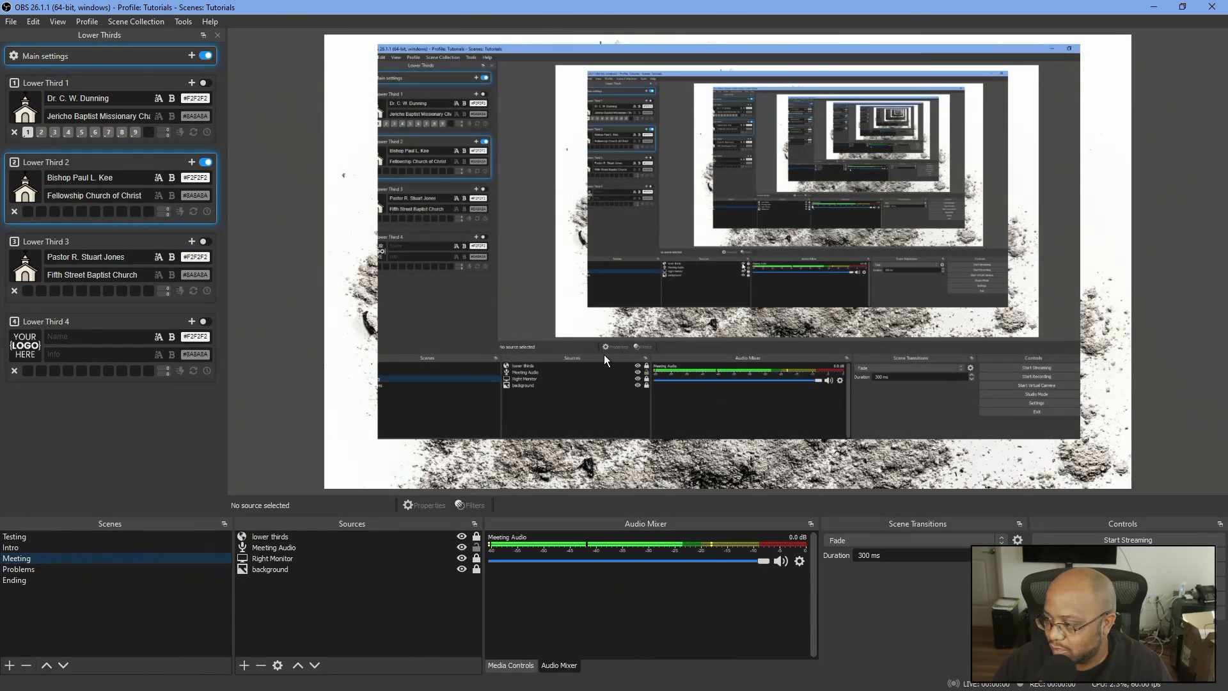
click(462, 558)
click(461, 559)
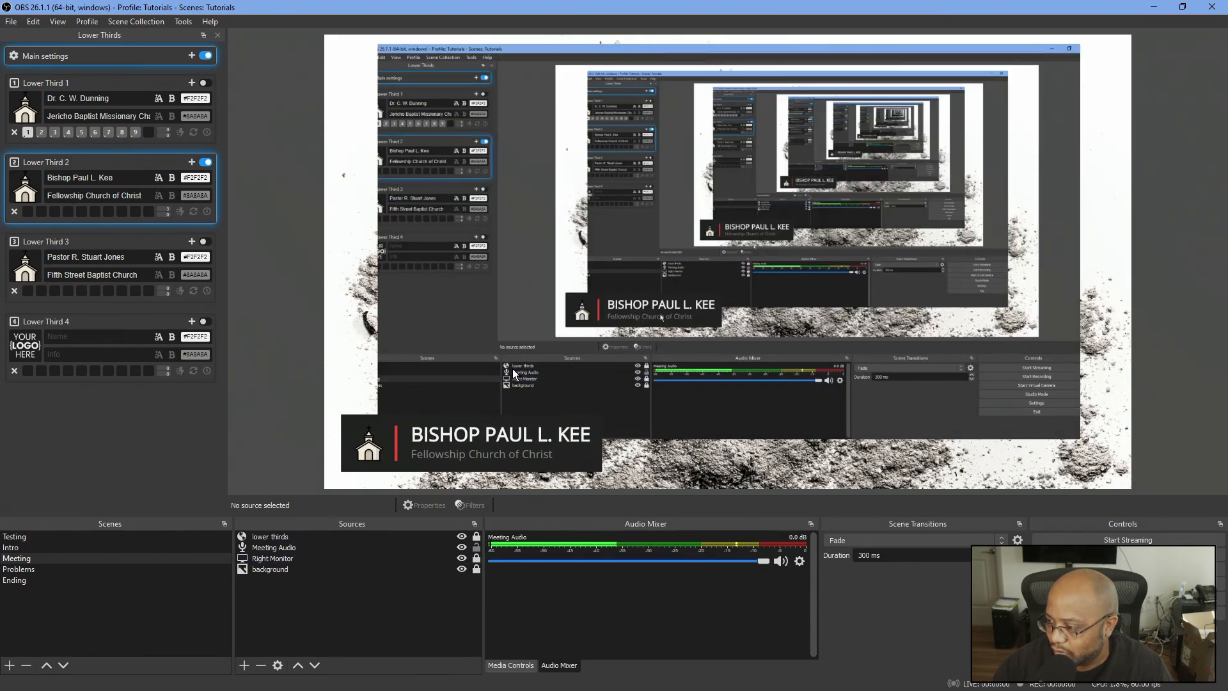
click(206, 163)
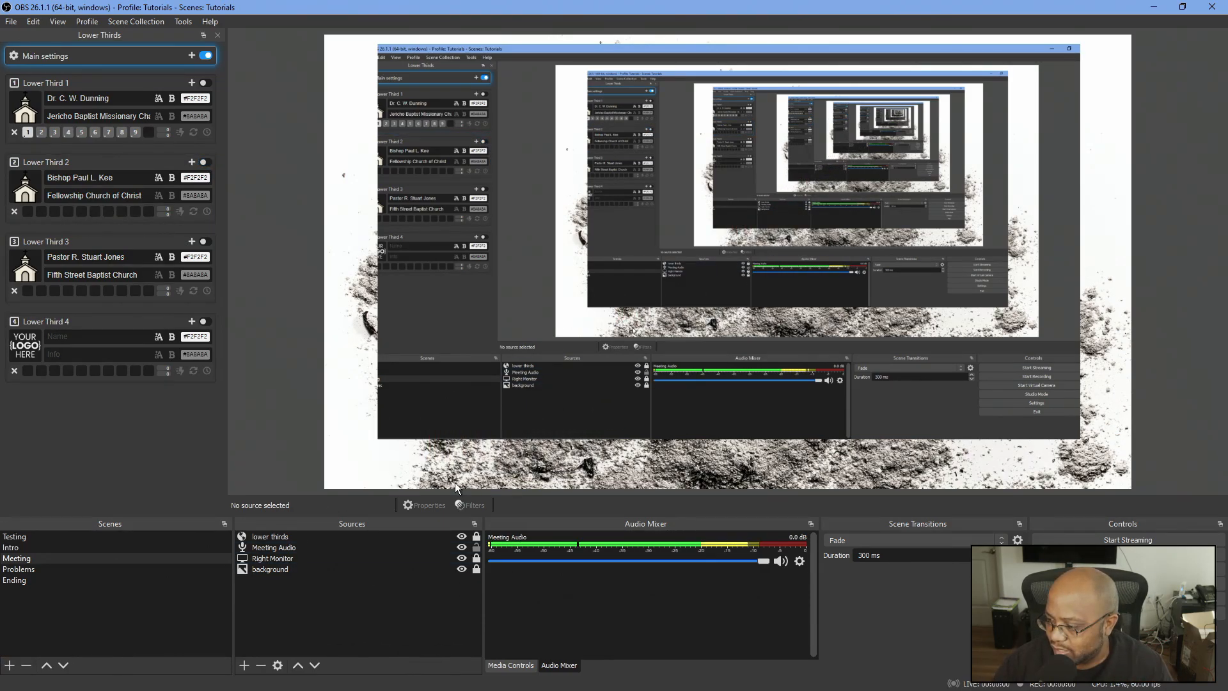
Hide the Right Monitor source to see the Meeting background alone, and show the source again.
click(462, 558)
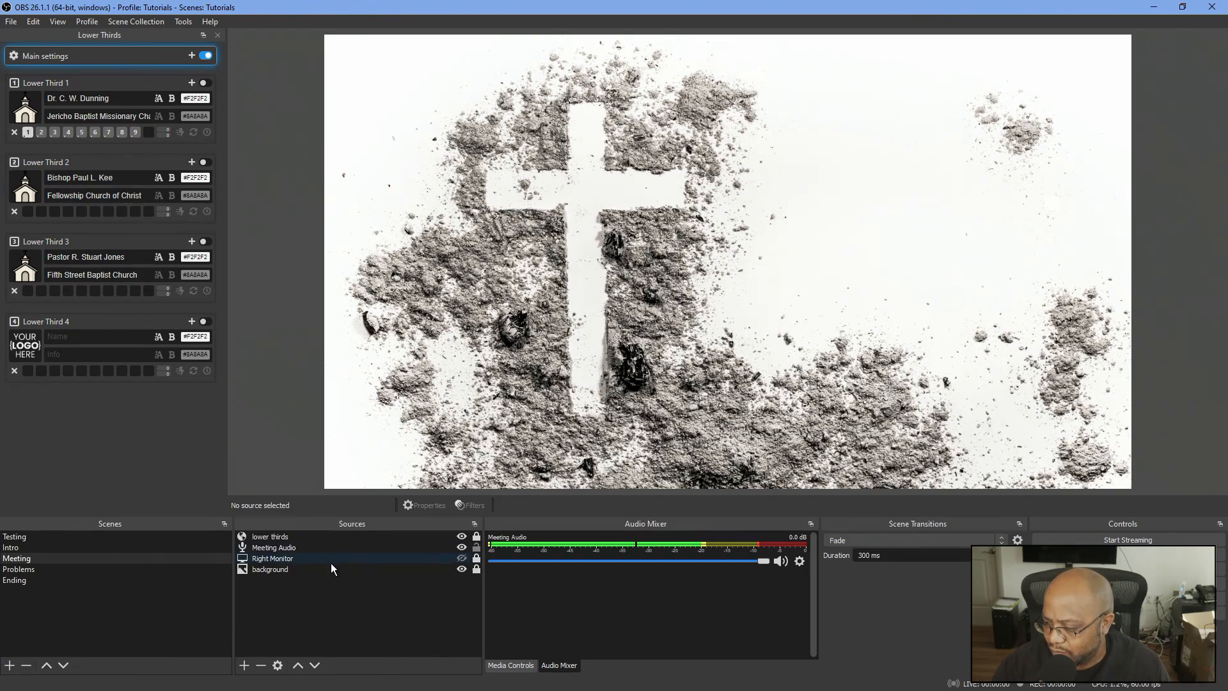
click(461, 559)
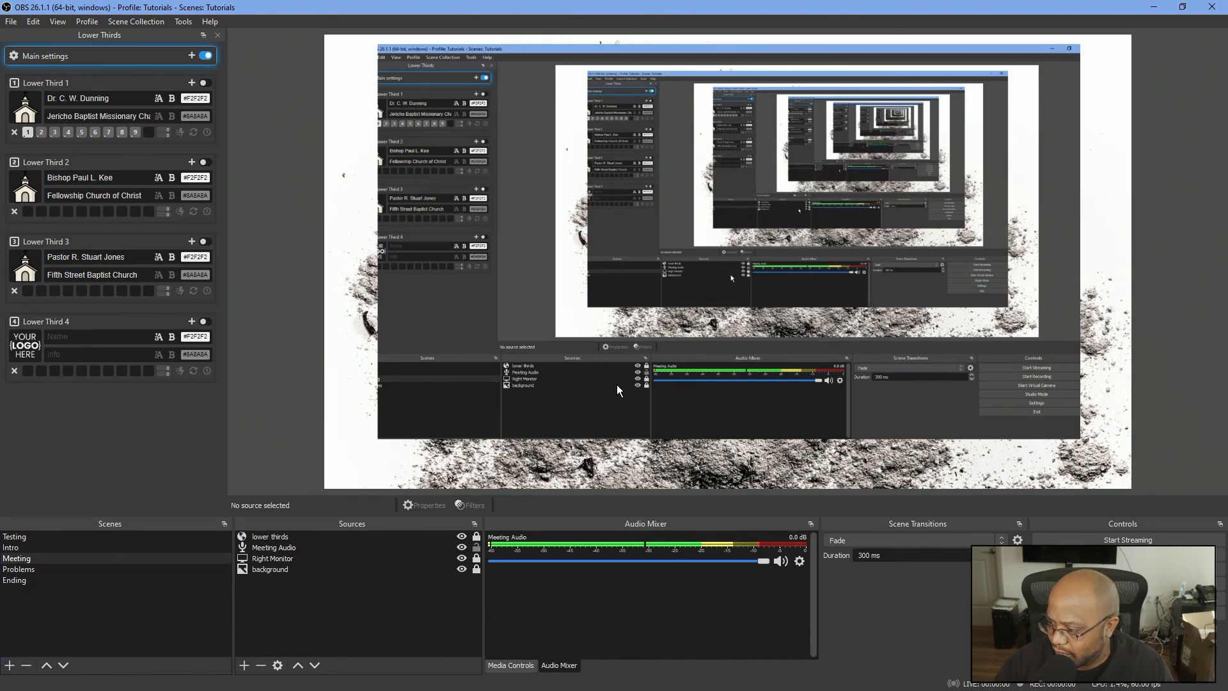
Unlock the Right Monitor source and enlarge it against the upper edge of the canvas.
click(475, 558)
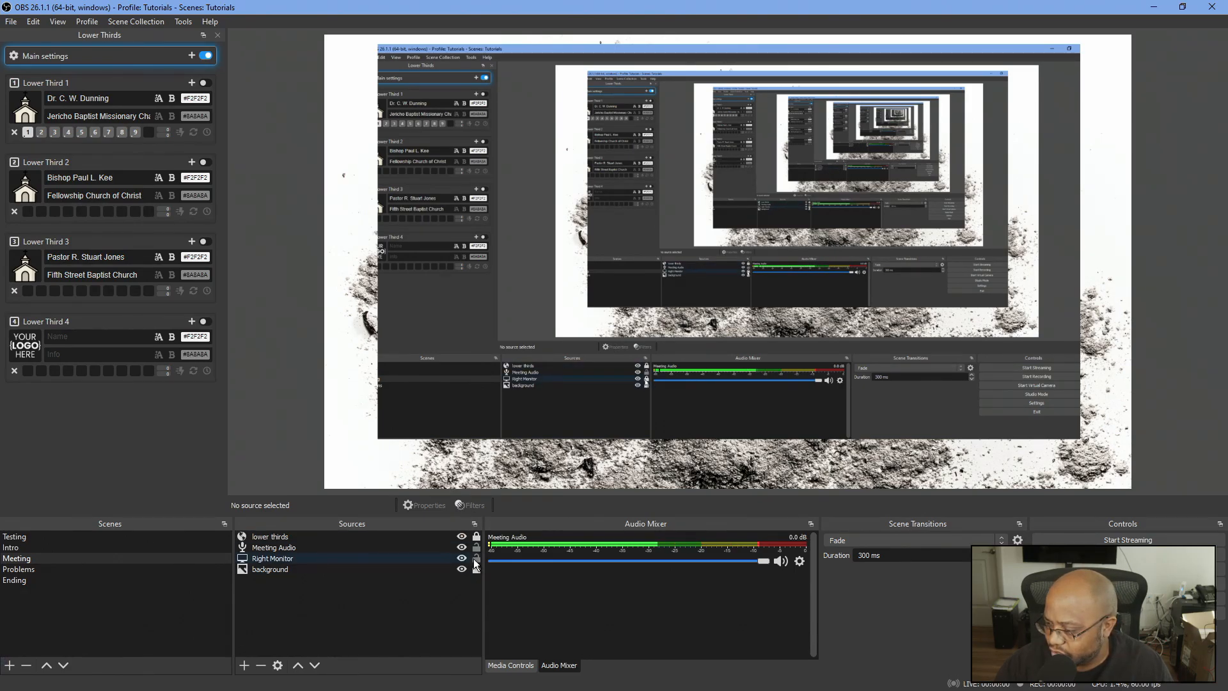
click(586, 411)
drag(586, 410, 586, 409)
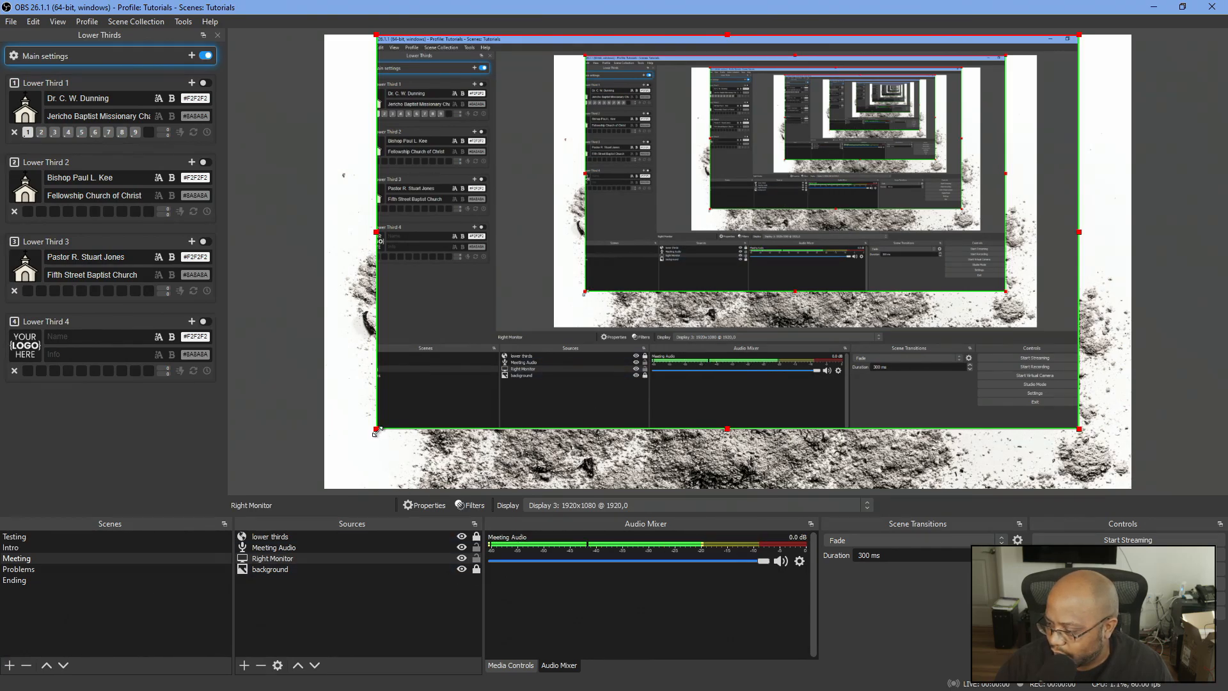
drag(376, 432, 357, 442)
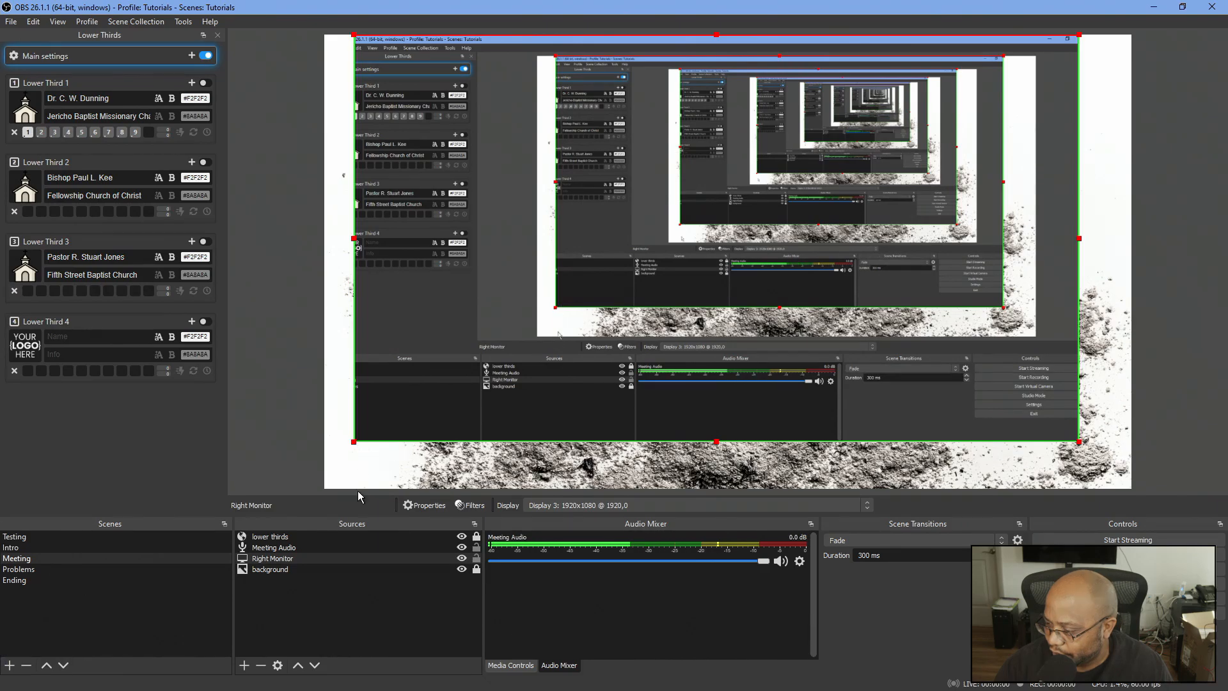
Center the Right Monitor source vertically and horizontally on the canvas.
right_click(310, 559)
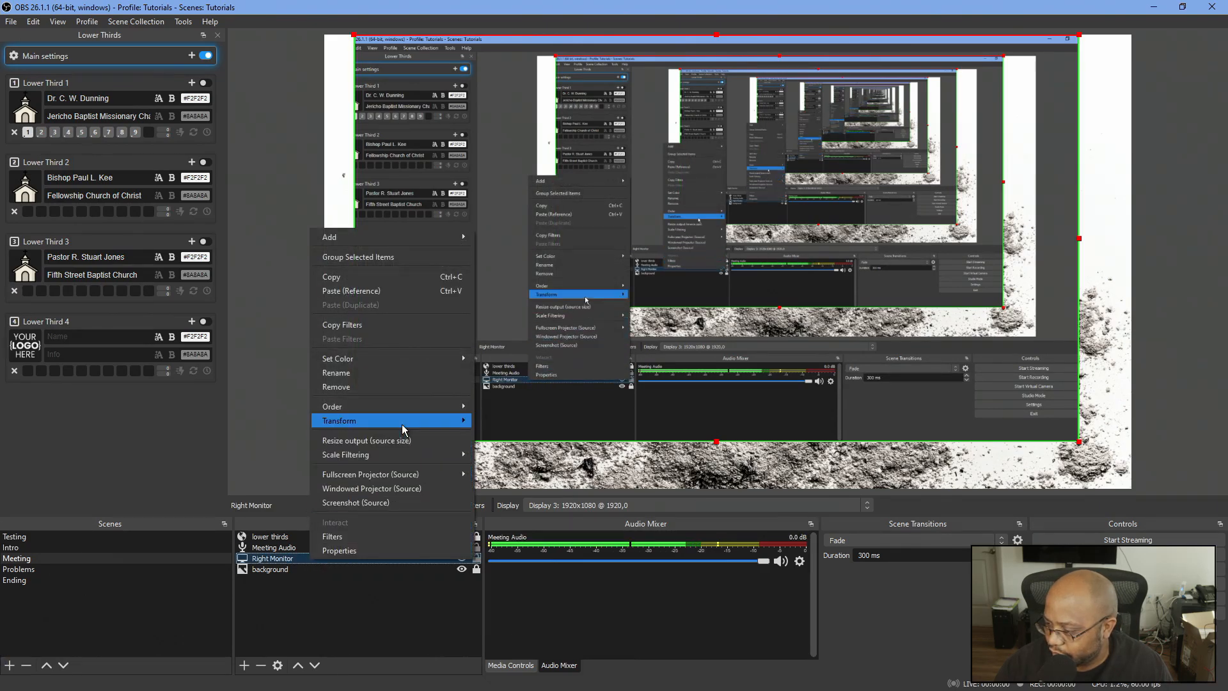
mouse_move(407, 427)
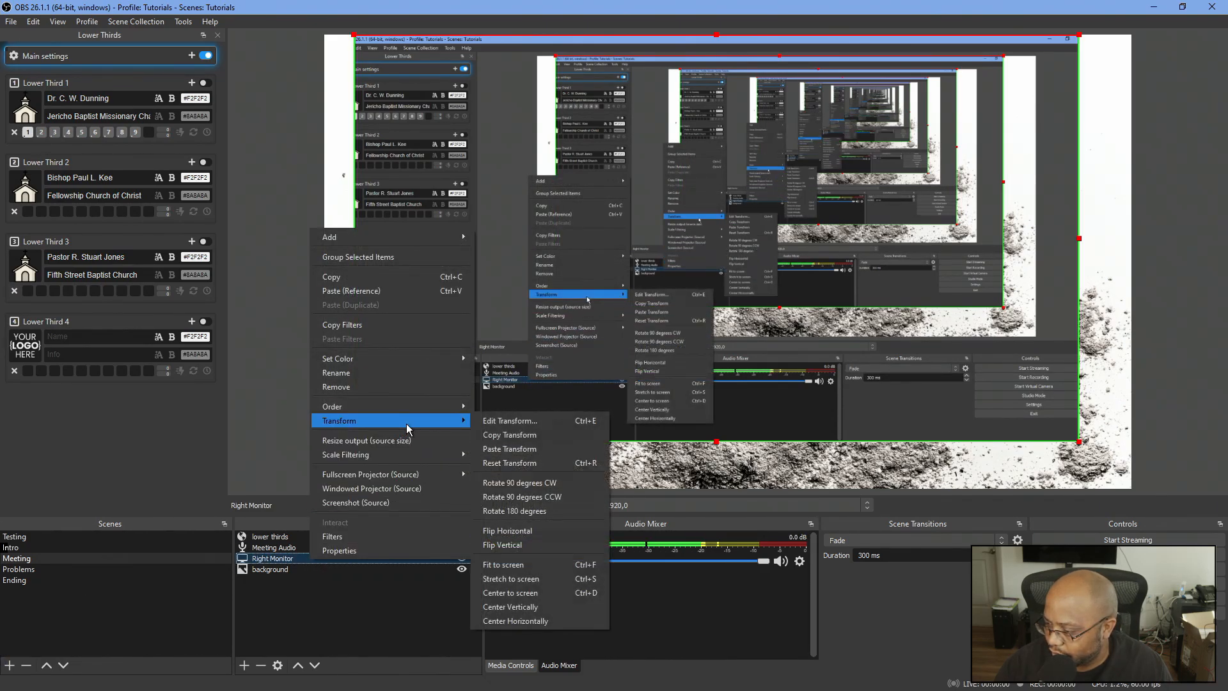
click(547, 611)
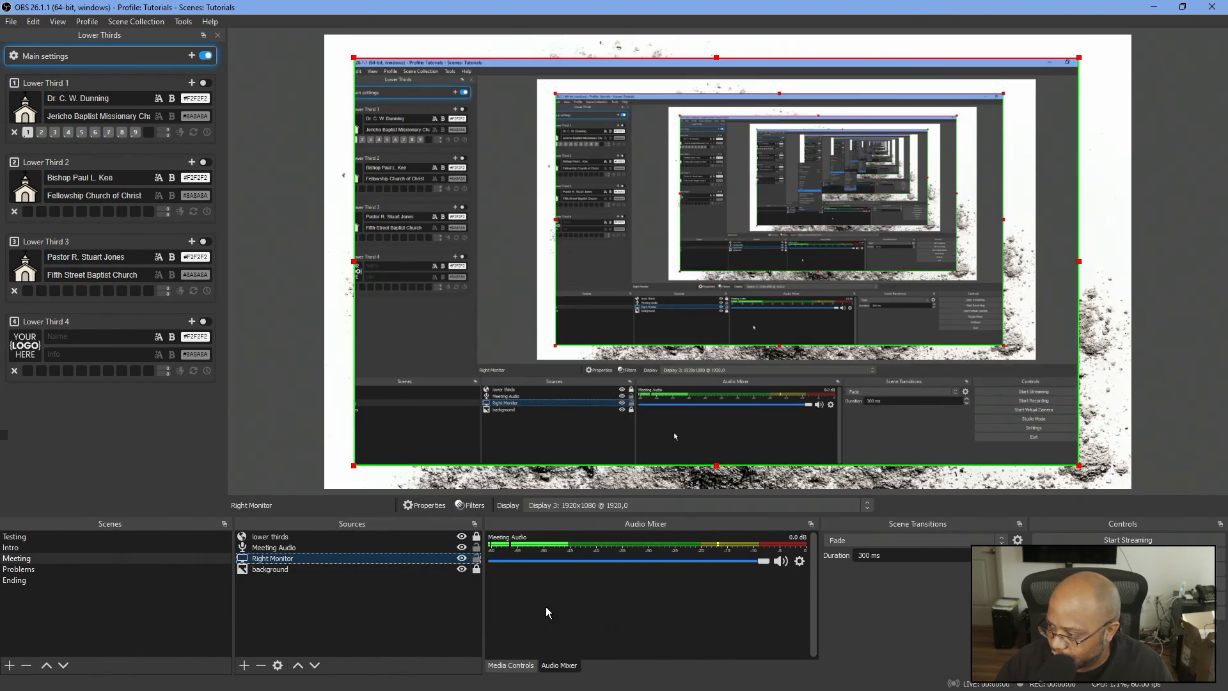
right_click(328, 560)
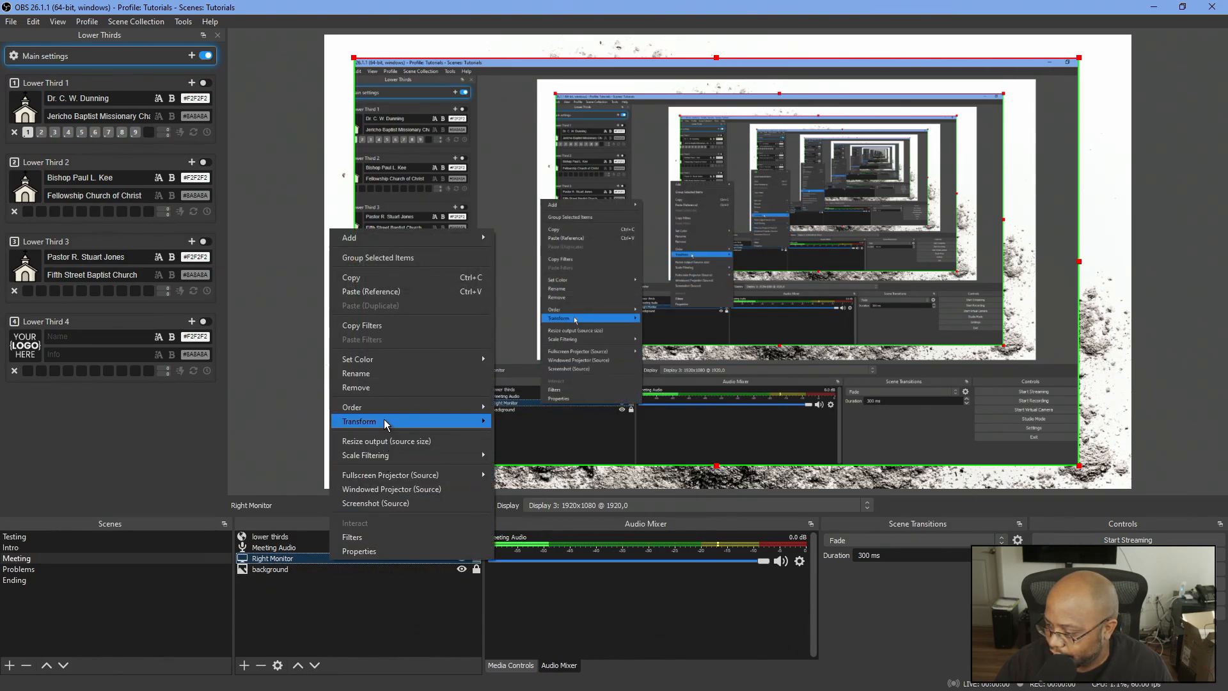
click(537, 621)
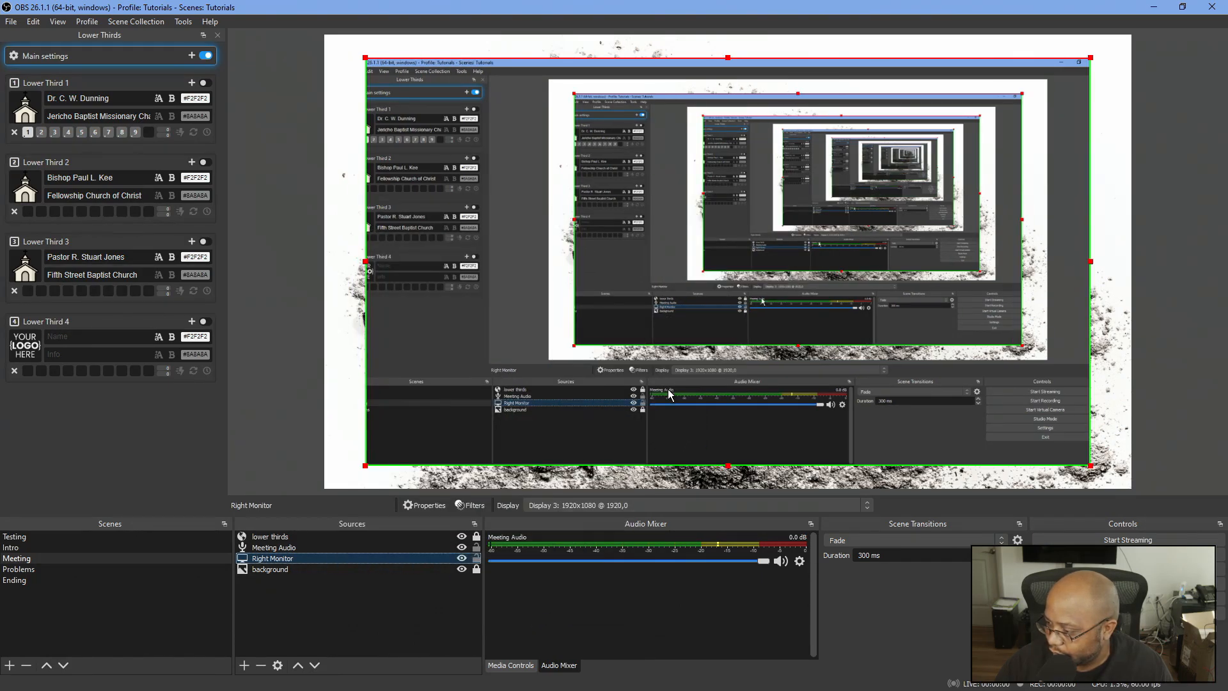
Move the Right Monitor source back up to the canvas's upper edge and center it horizontally.
drag(669, 405, 668, 382)
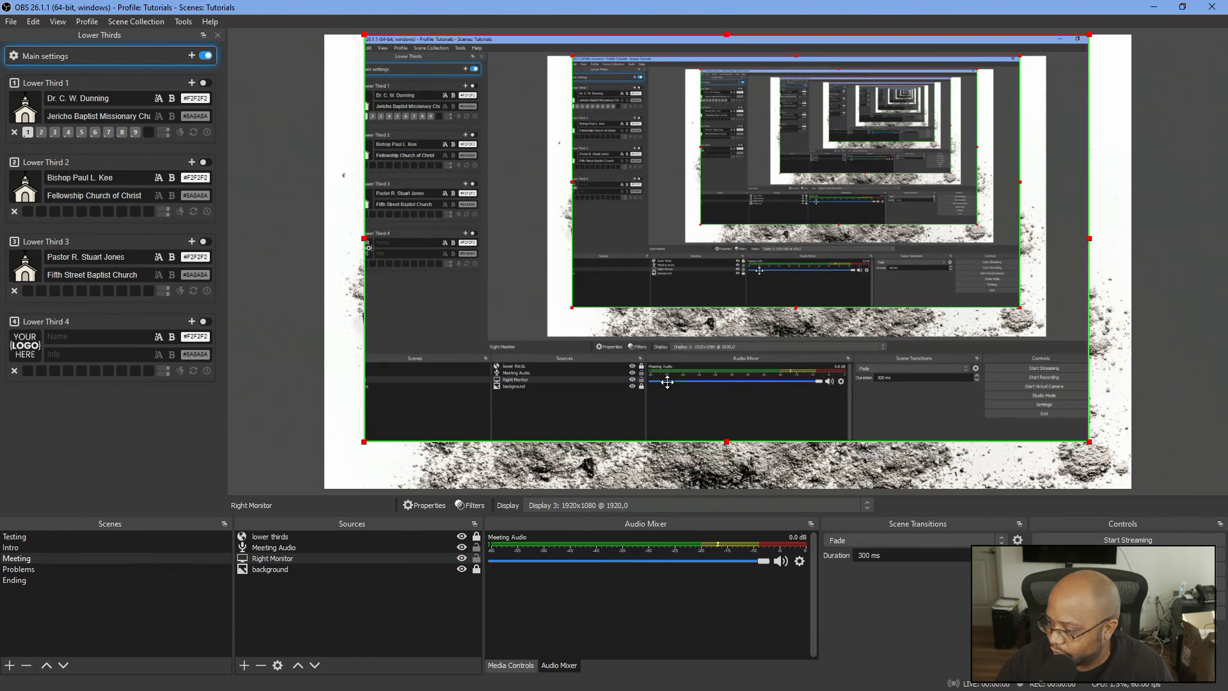
right_click(332, 553)
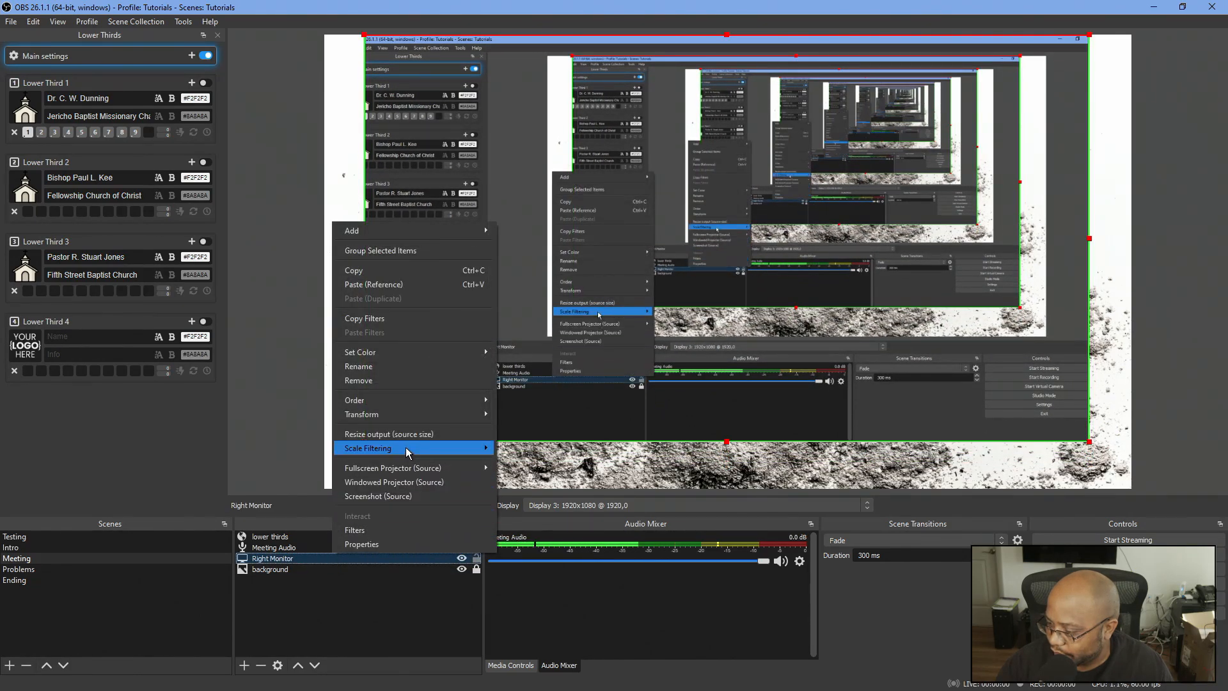
mouse_move(405, 416)
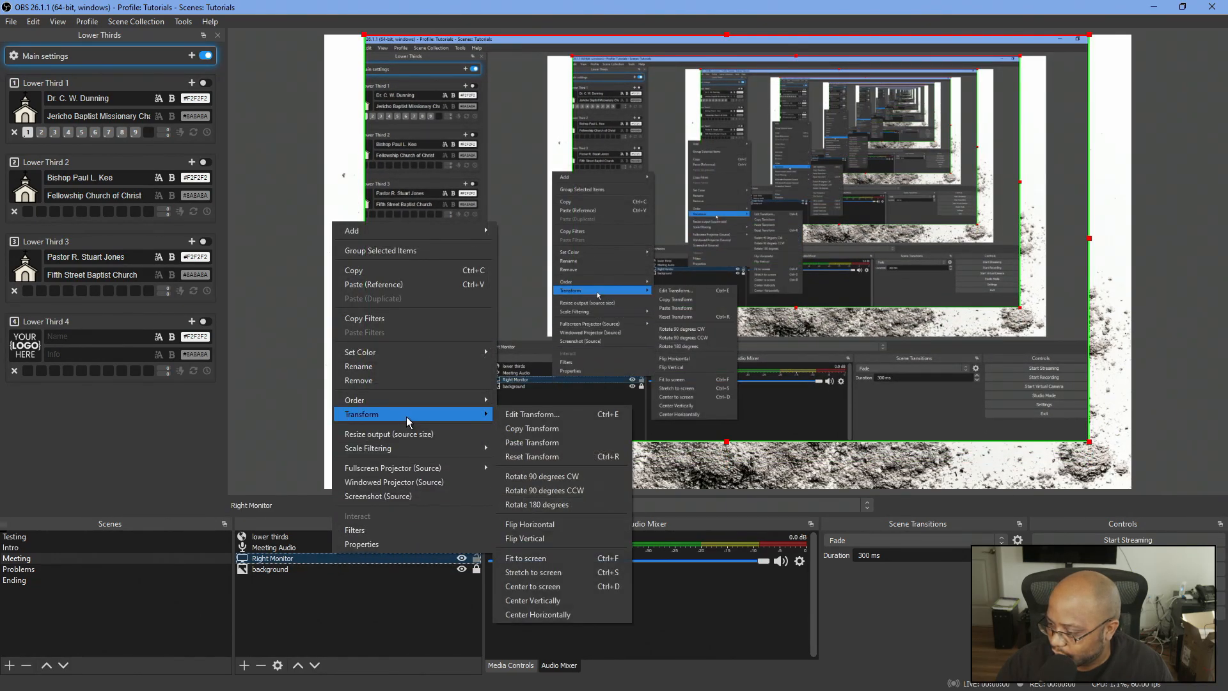
click(535, 619)
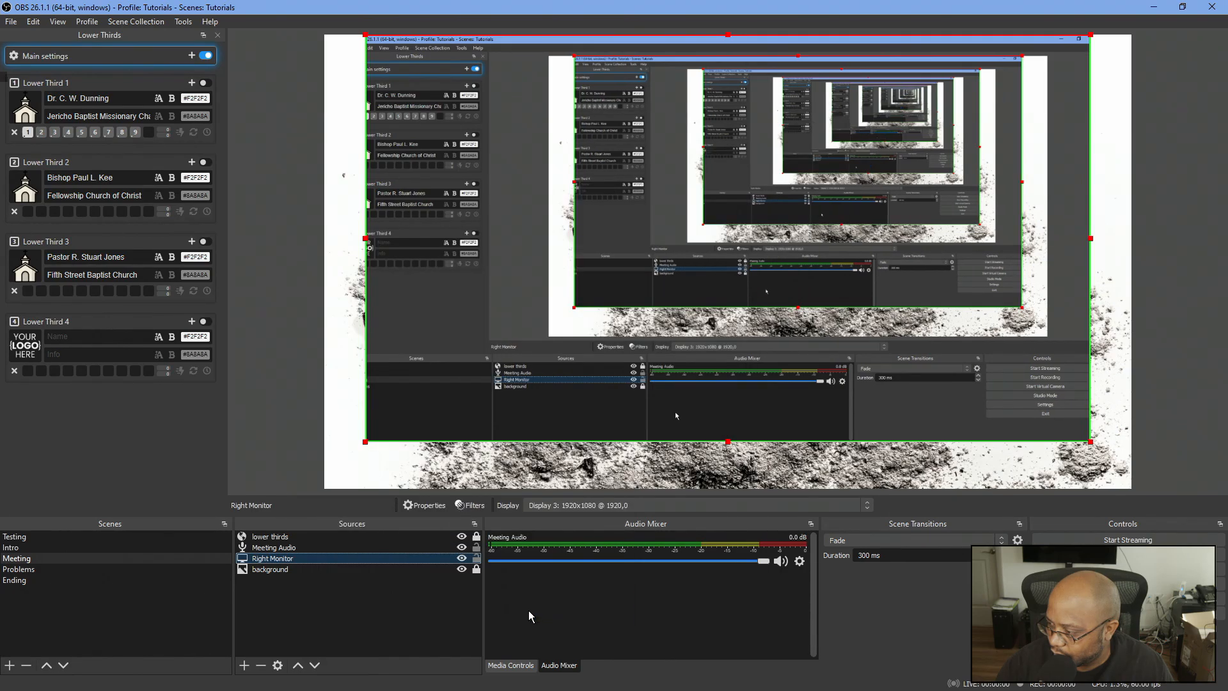
click(339, 640)
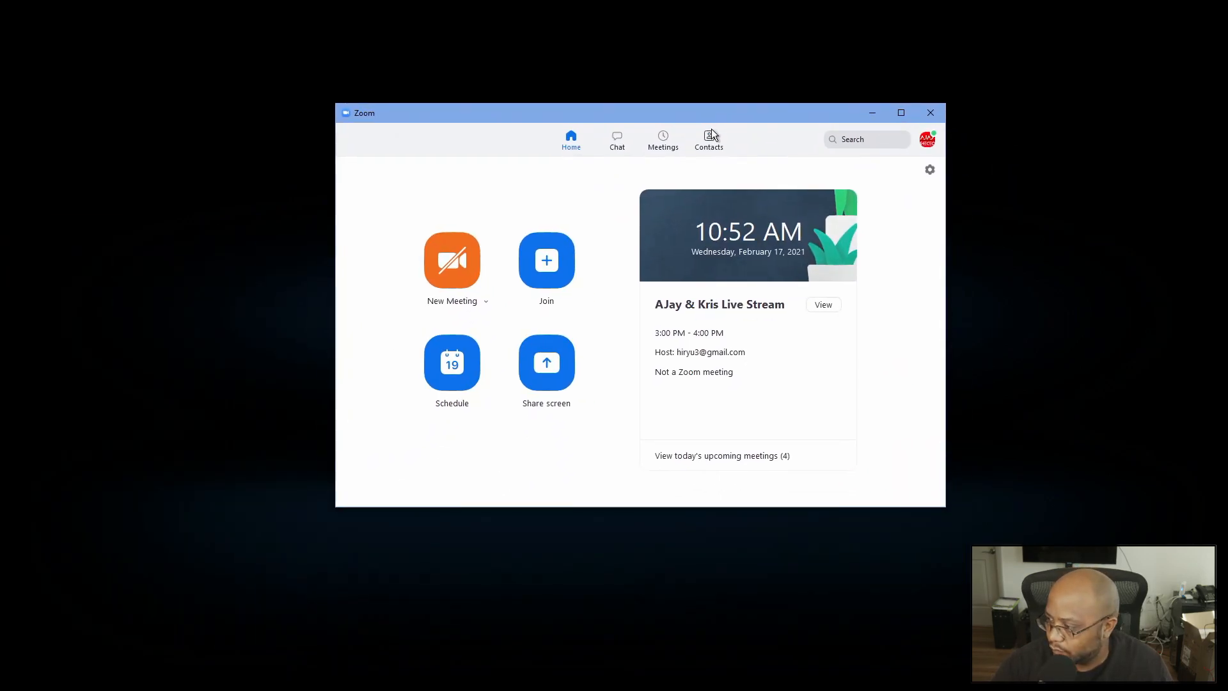
Switch to Zoom, review the available speaker devices in its audio settings without changing them, and close the settings.
click(930, 170)
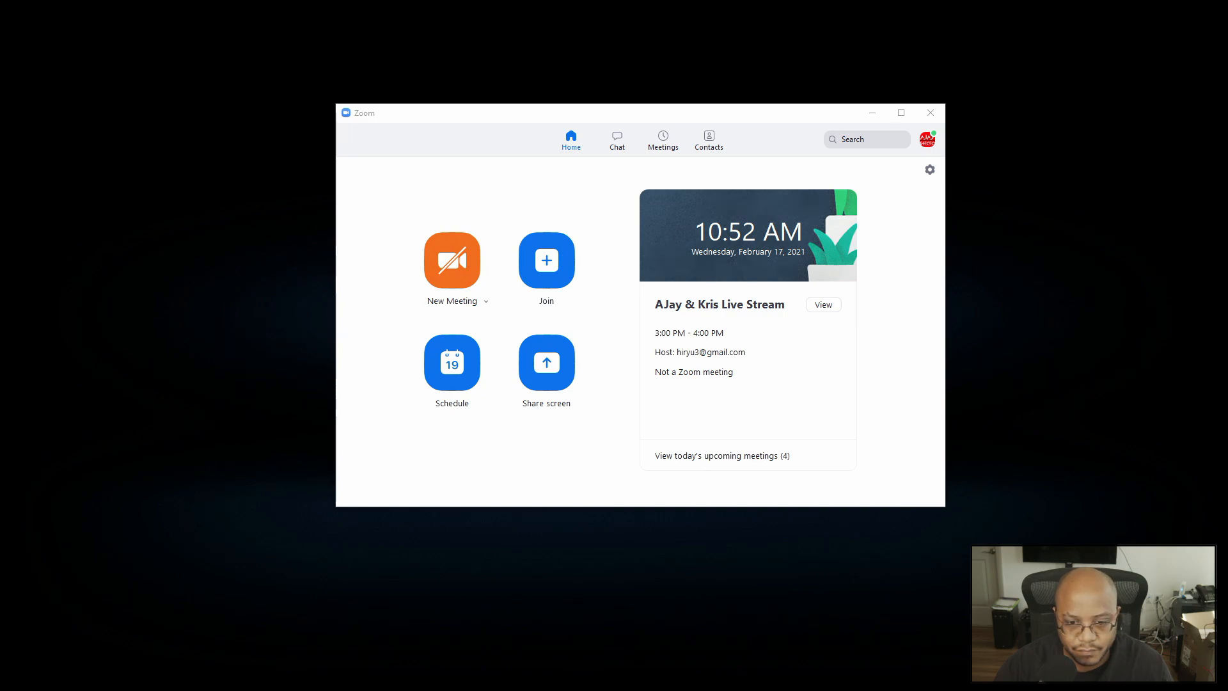
drag(829, 162, 482, 82)
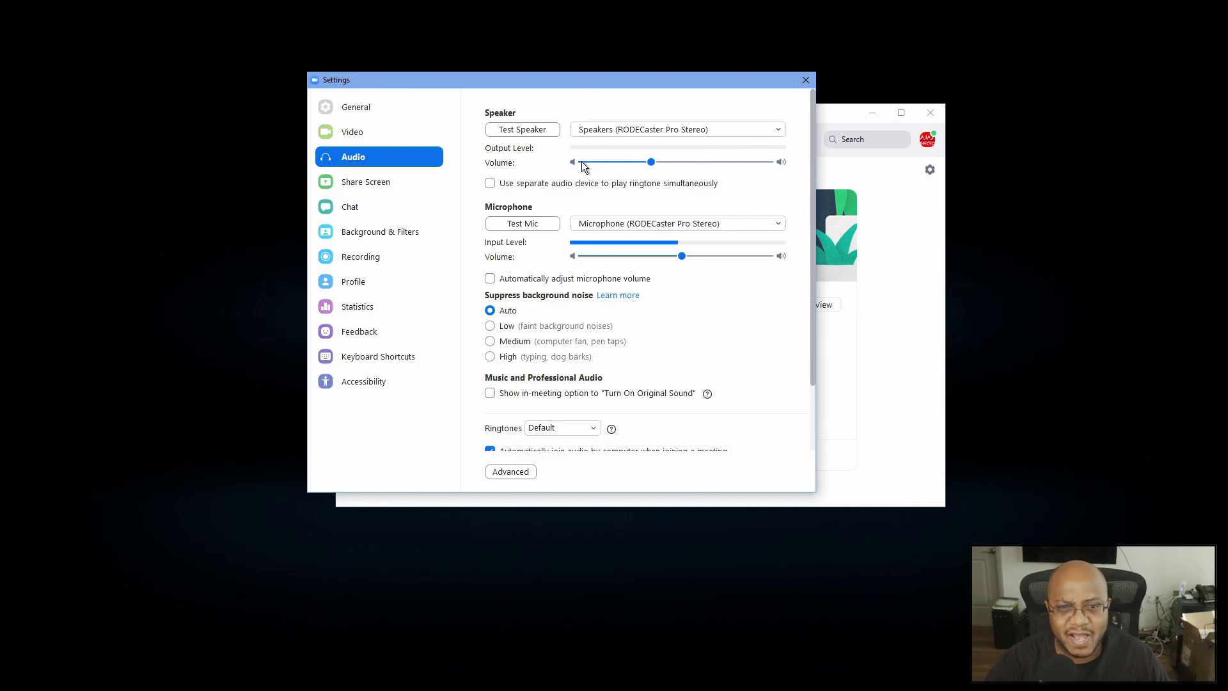
click(633, 130)
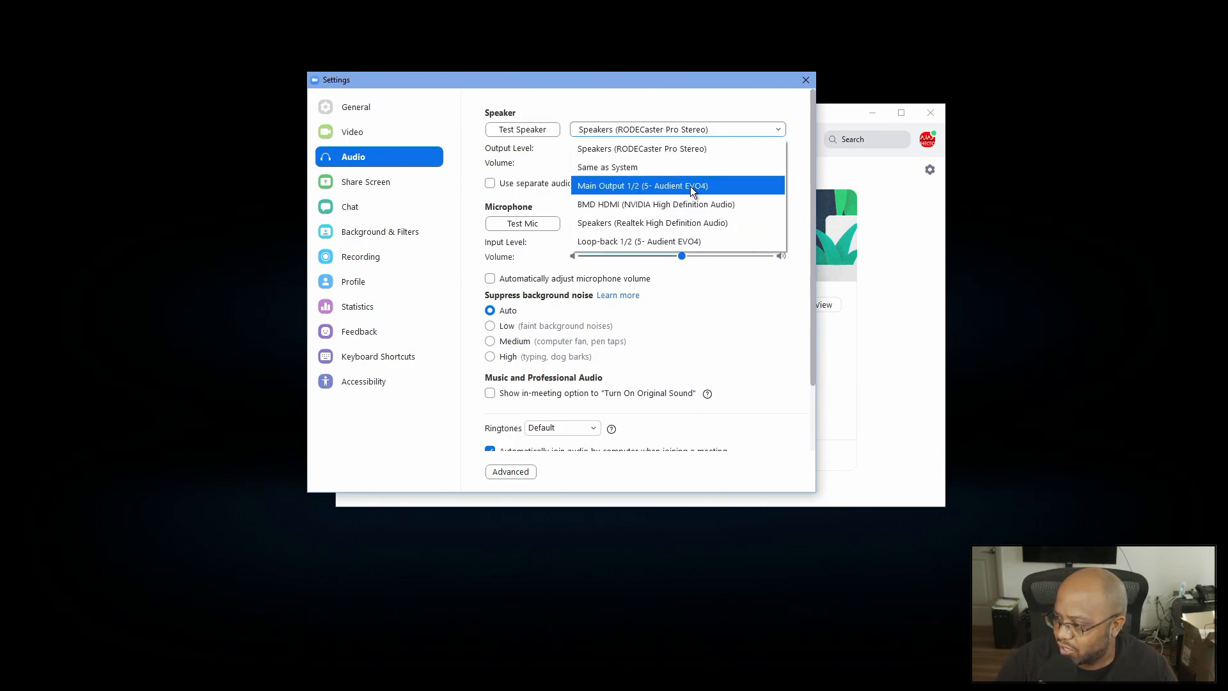
click(791, 316)
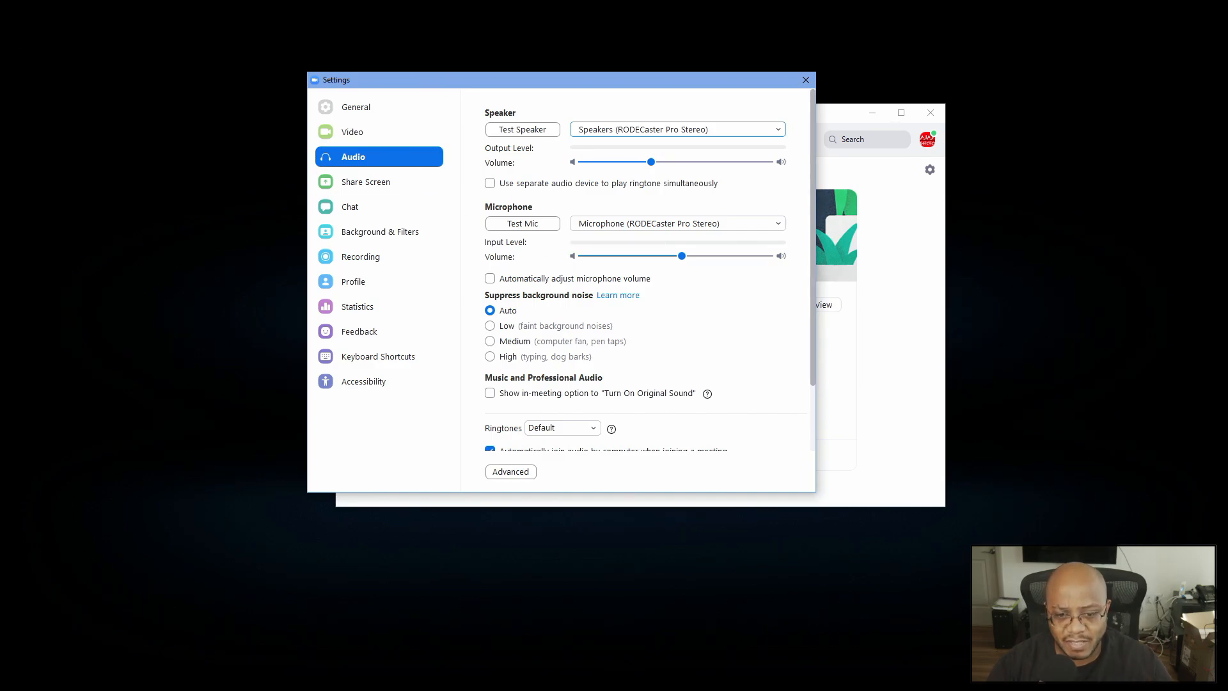
drag(685, 113, 494, 69)
click(805, 80)
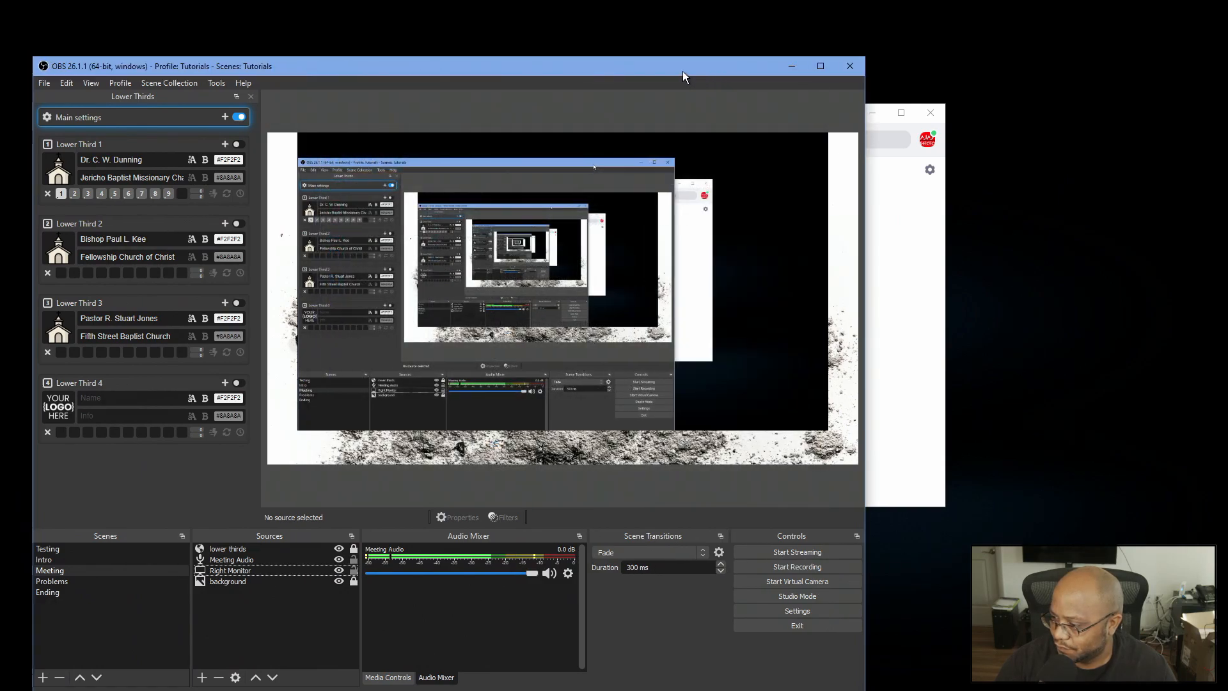
Return to OBS and examine the device choices in the Meeting Audio source's properties, keeping the current device.
drag(682, 71, 773, 26)
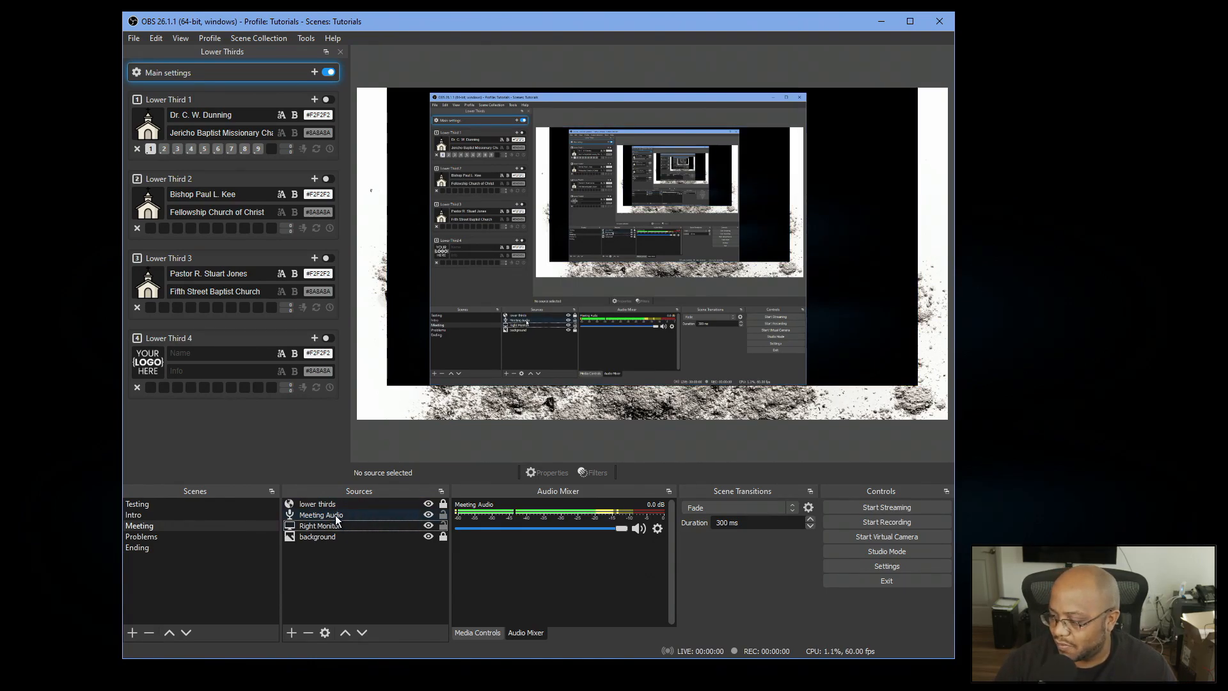
double_click(335, 516)
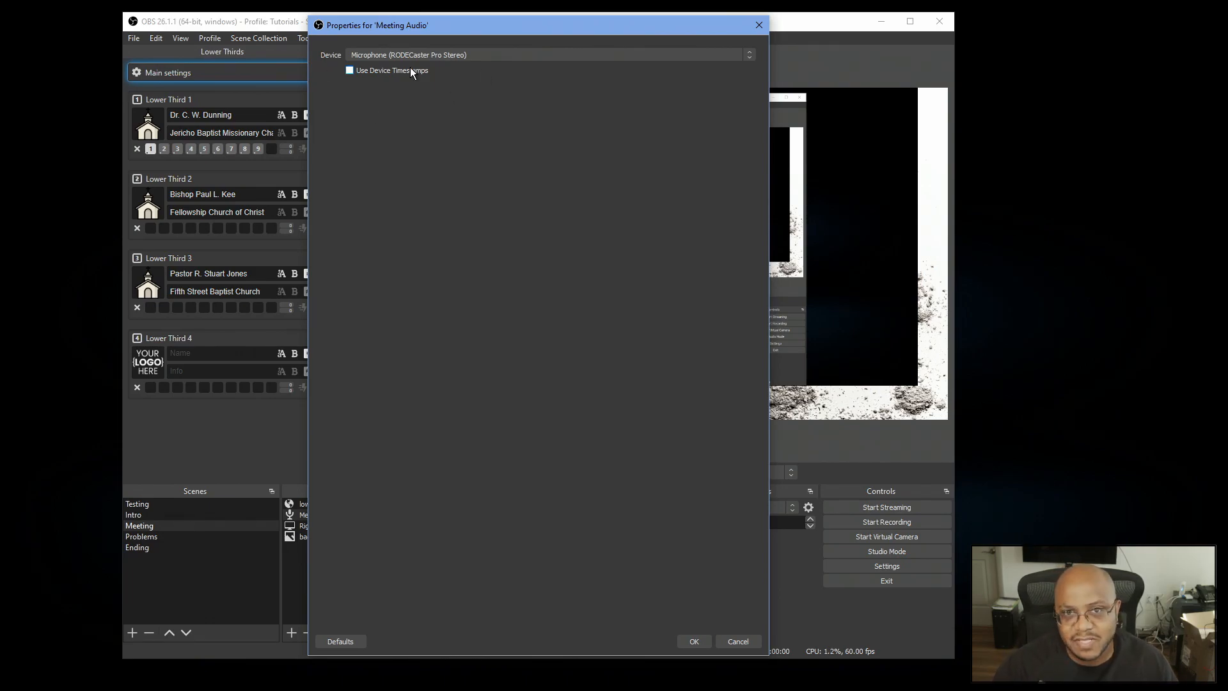
click(481, 52)
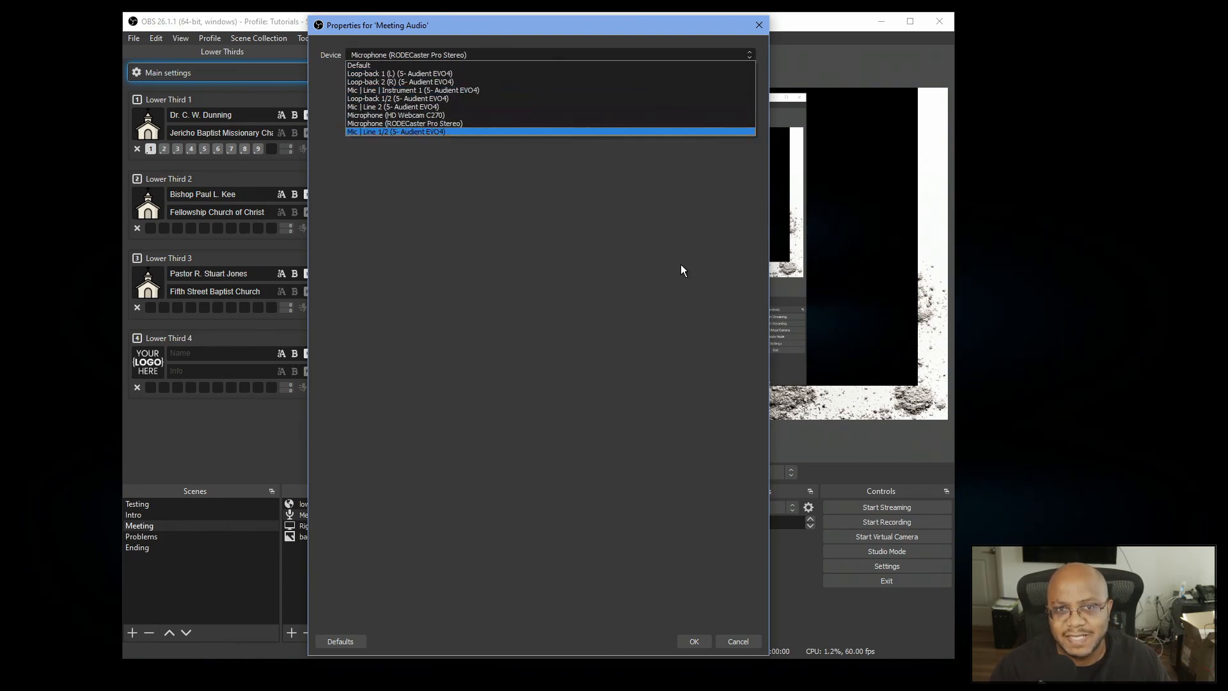
click(543, 339)
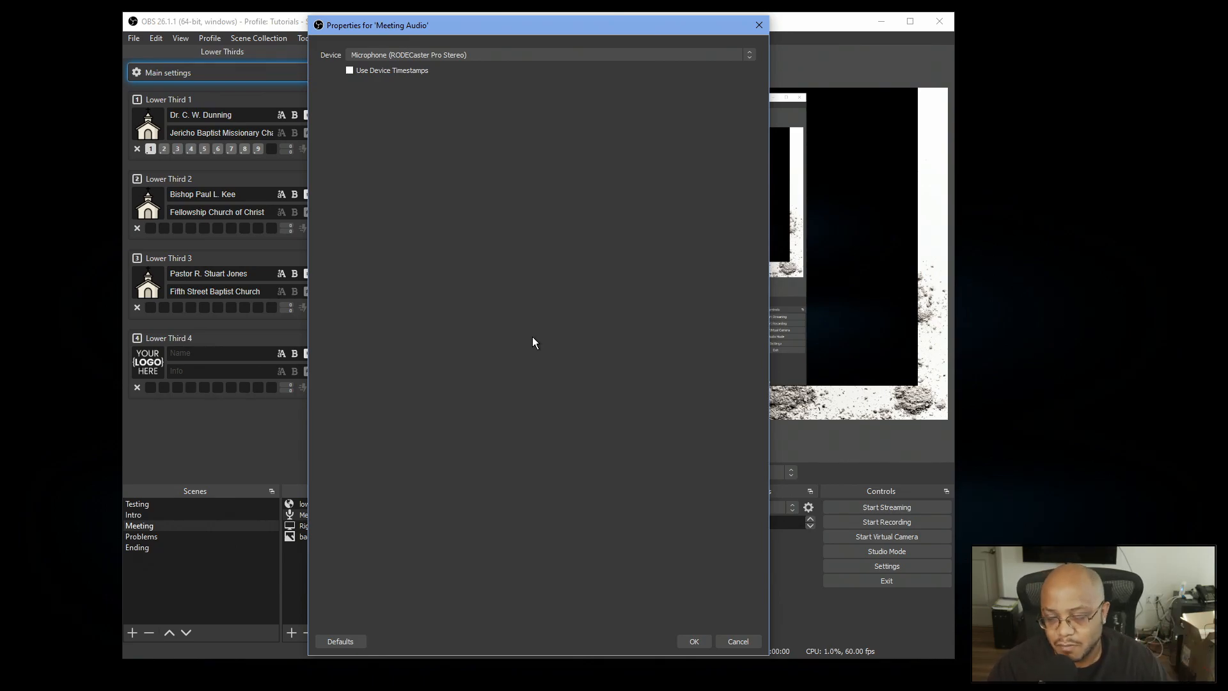
Close the Meeting Audio properties, switch to Zoom and start a new meeting in full screen.
click(752, 640)
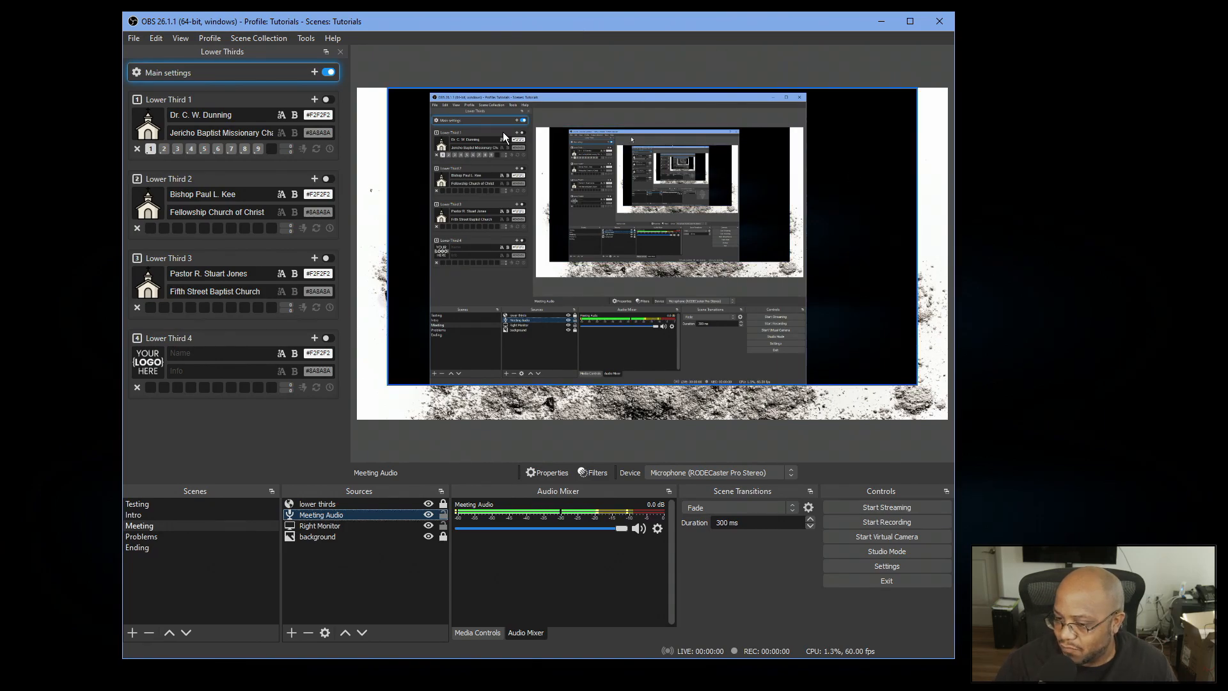
key(alt+Tab)
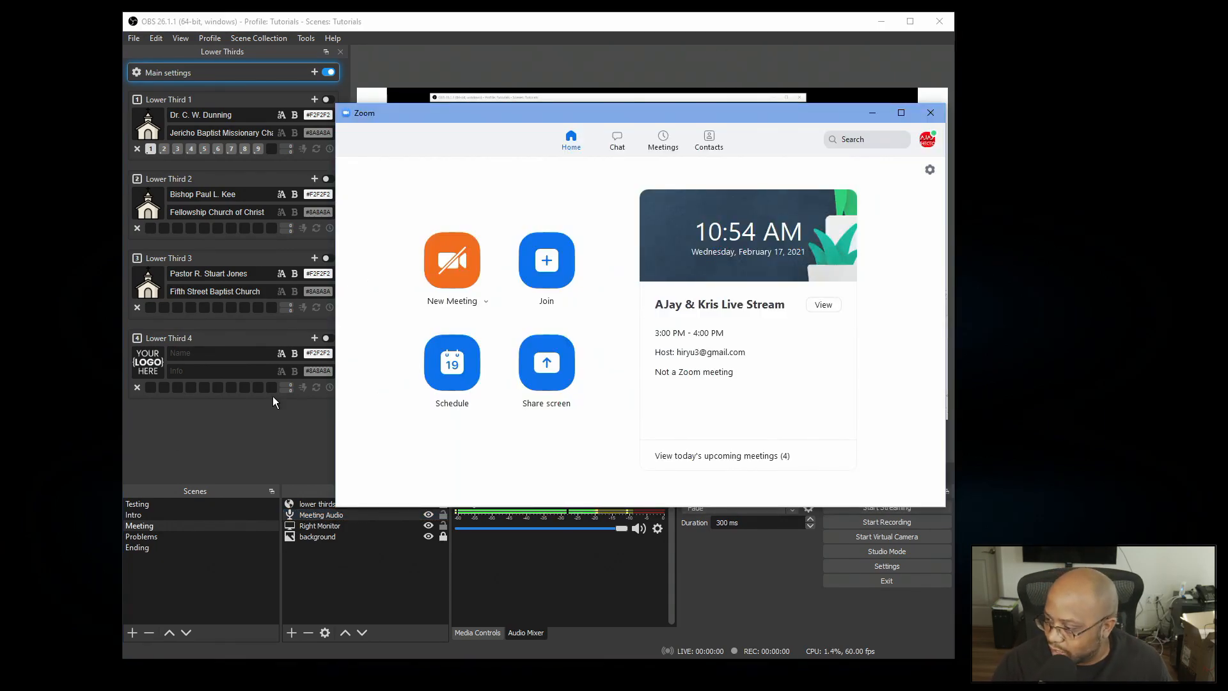
click(453, 266)
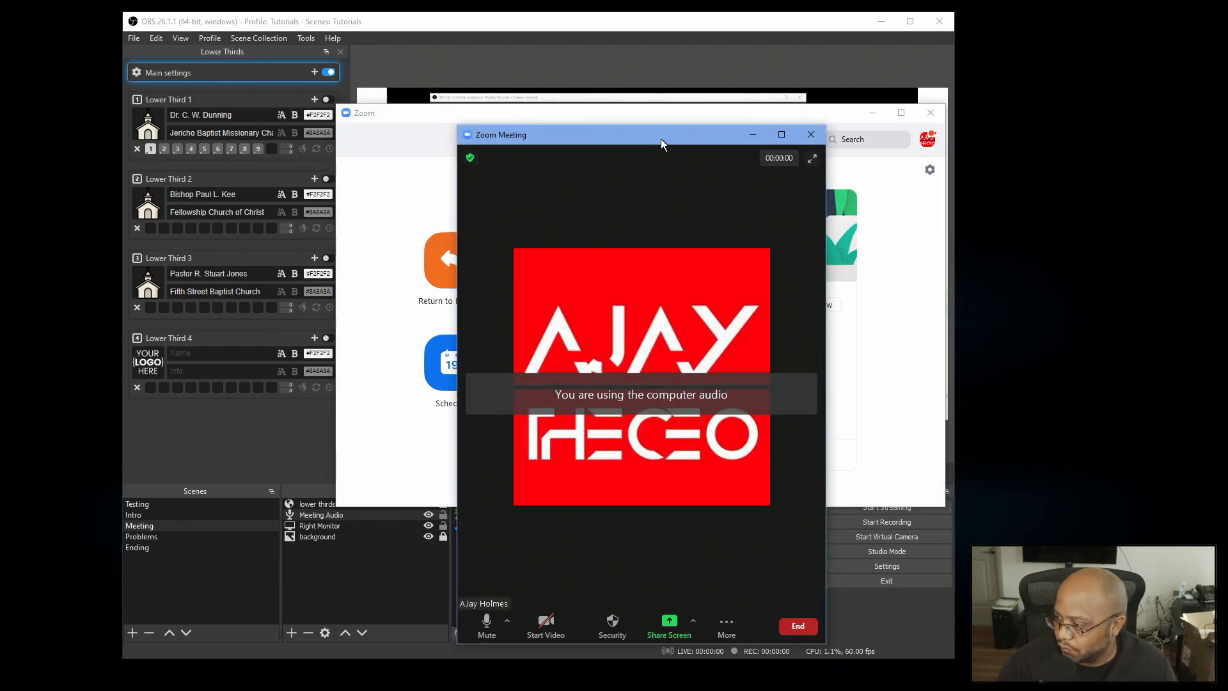
double_click(661, 139)
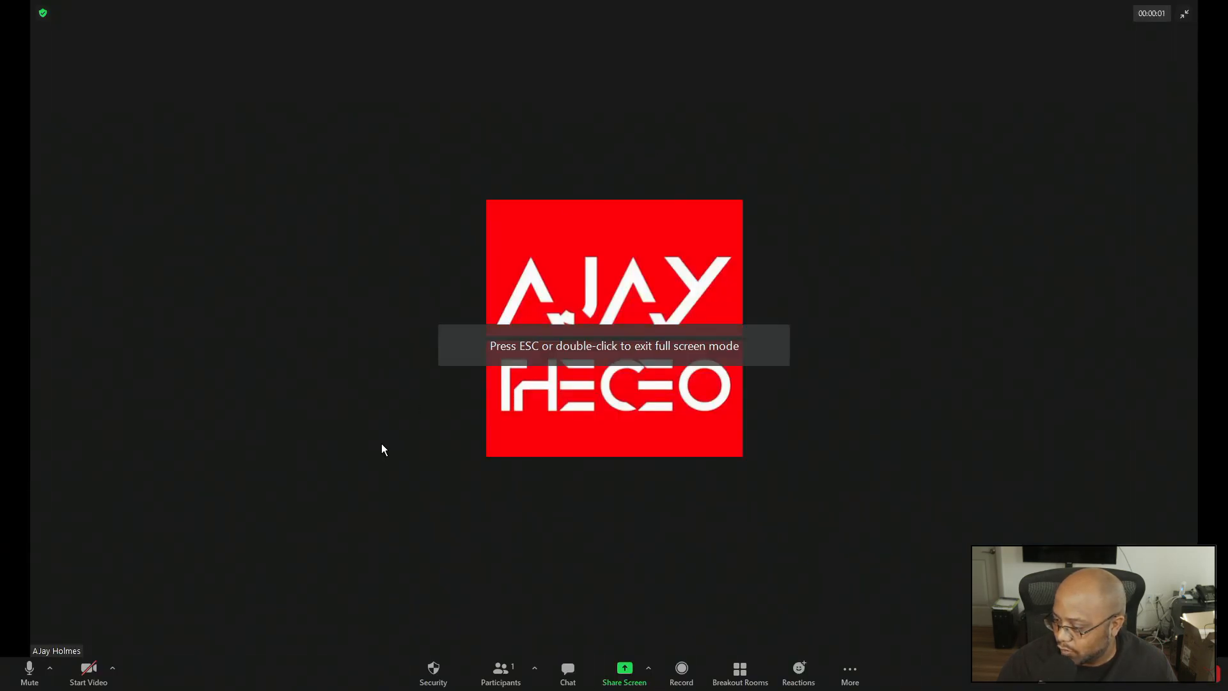
Start the host's video in the Zoom meeting and close the participants list.
click(113, 667)
click(213, 492)
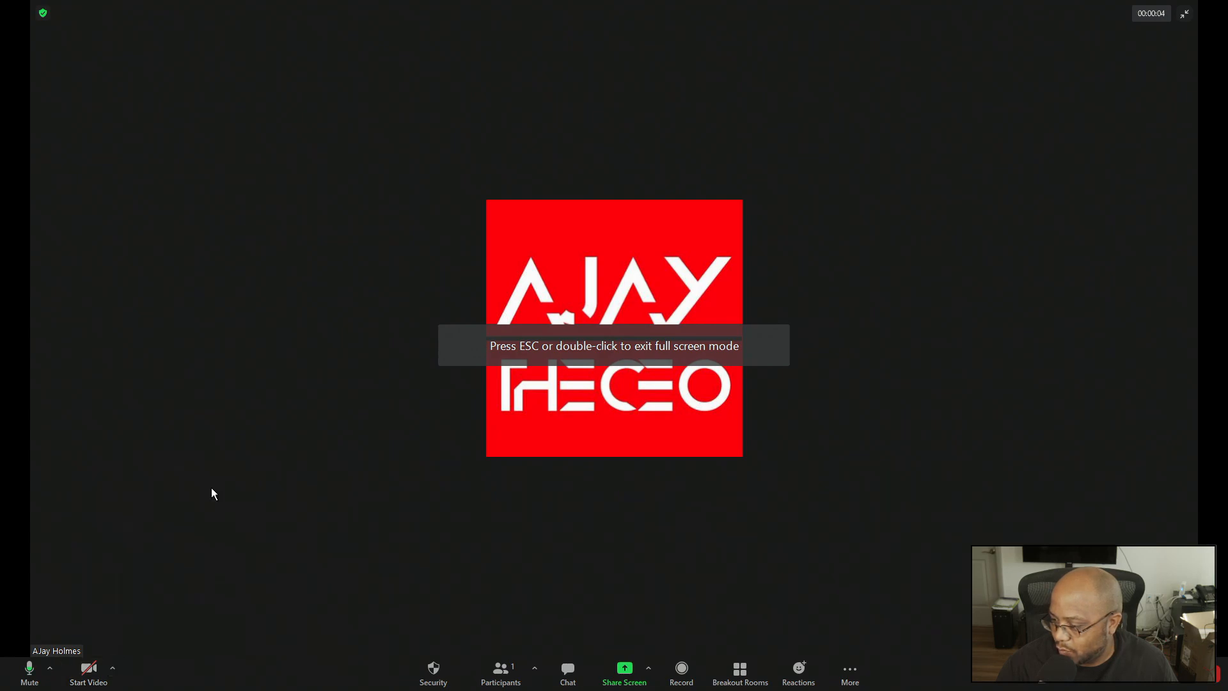
click(94, 673)
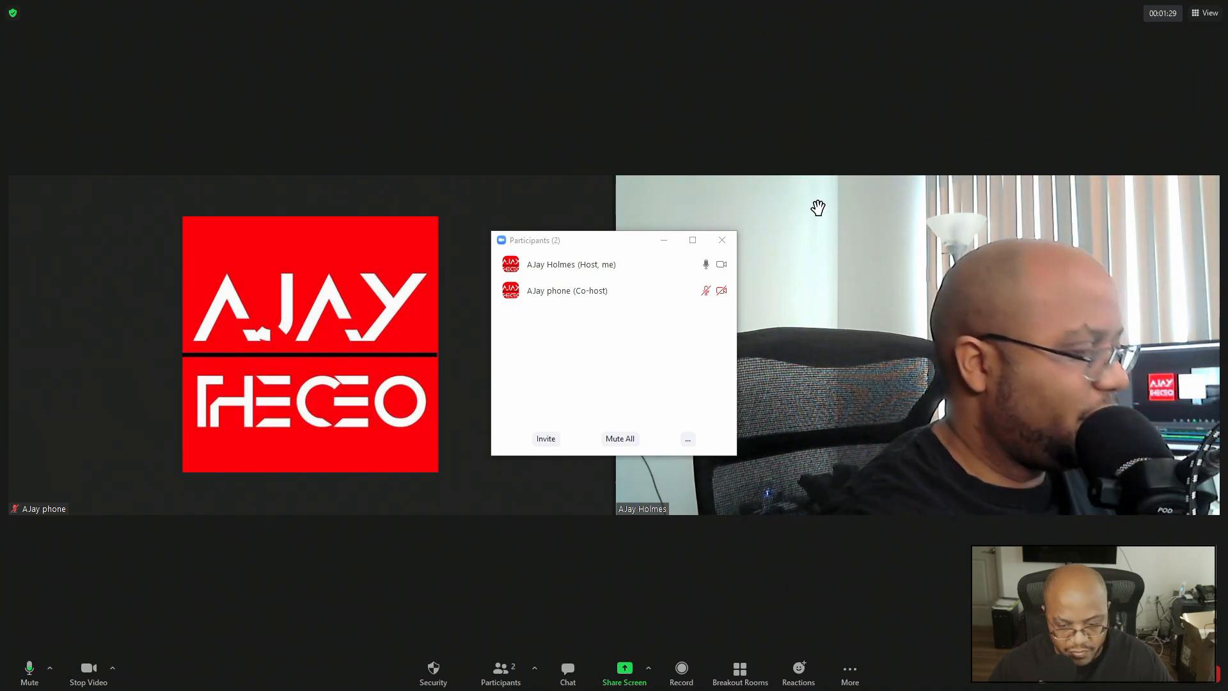
click(723, 240)
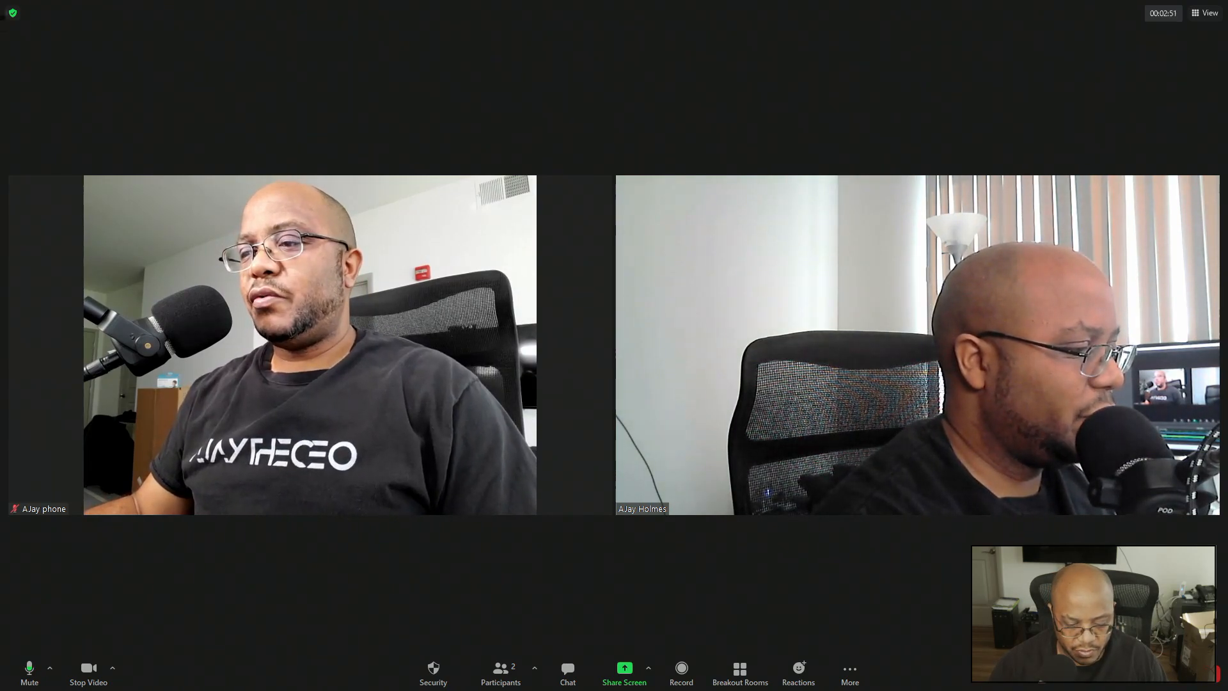
Switch to OBS and move its window off the monitor that shows the Zoom meeting.
key(alt+Tab)
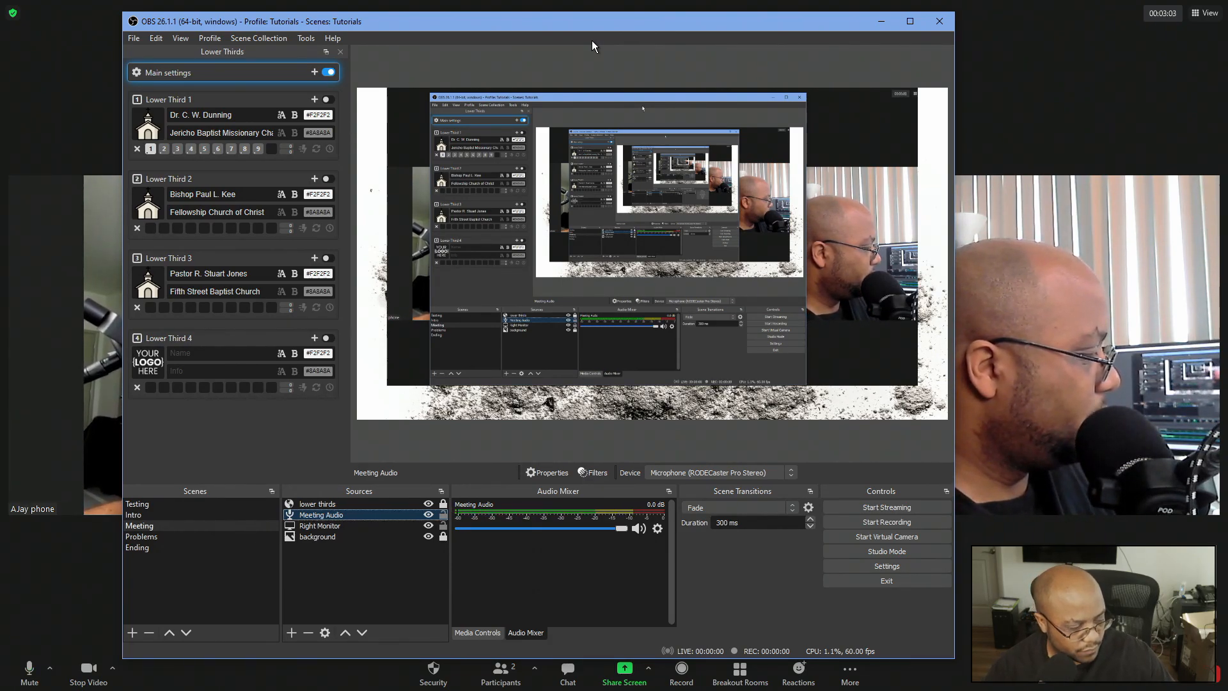
drag(475, 27, 0, 106)
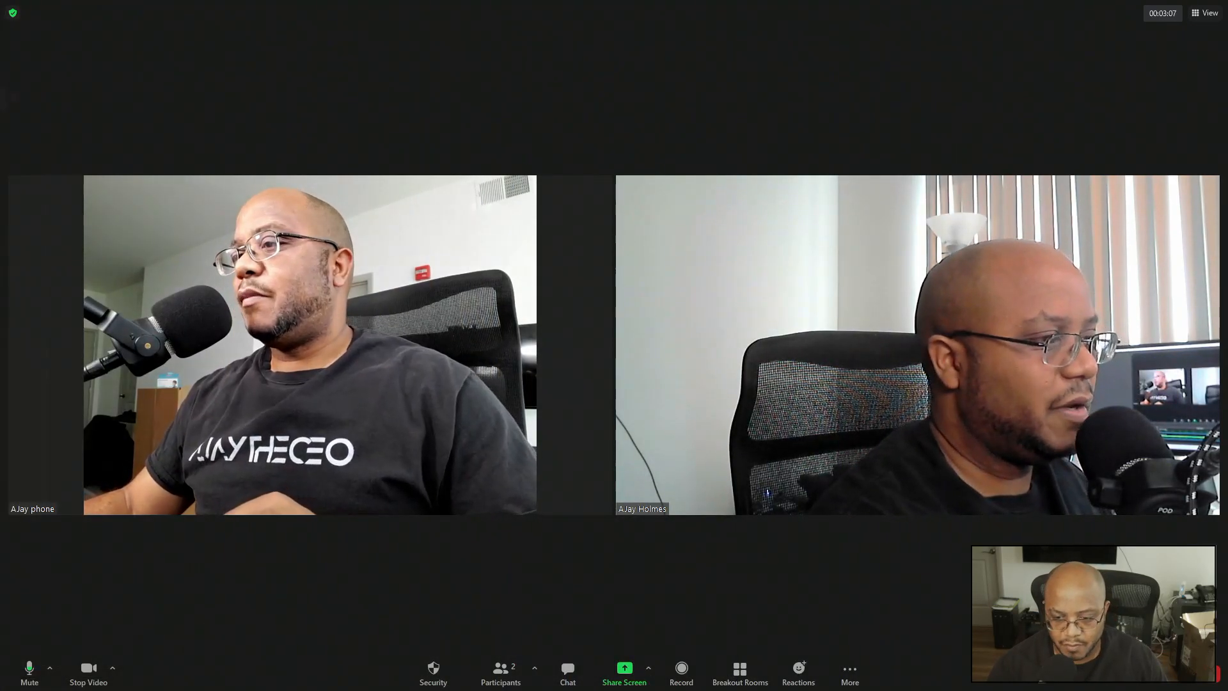
Bring the OBS window back onto the captured monitor, maximize it and hide the Meeting Audio source.
drag(0, 128, 553, 128)
double_click(553, 128)
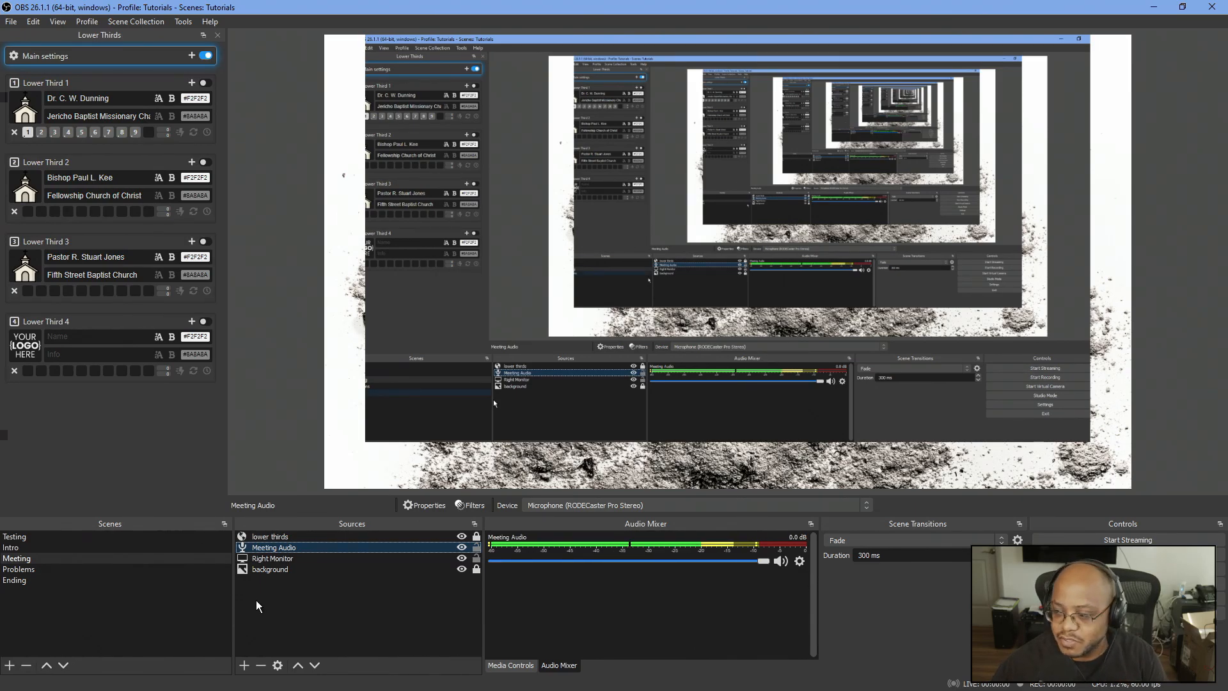
click(462, 547)
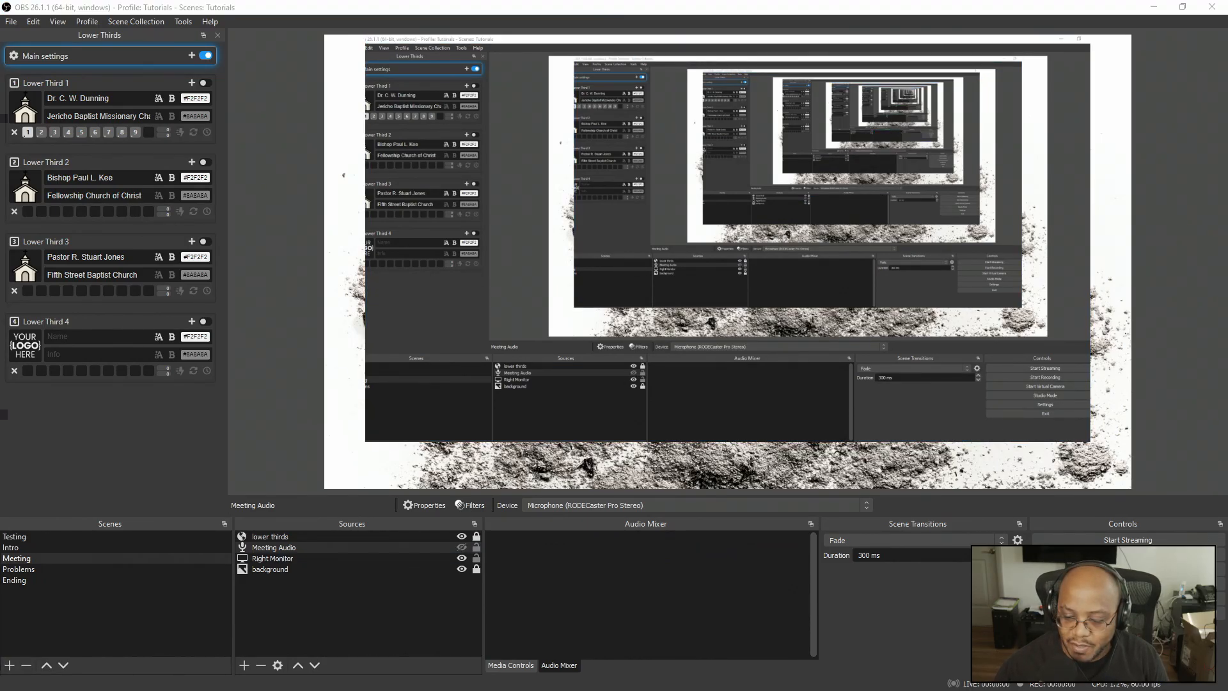
Bring the Windows Volume Mixer onto the captured monitor and toggle the mute for System Sounds.
drag(0, 486, 659, 329)
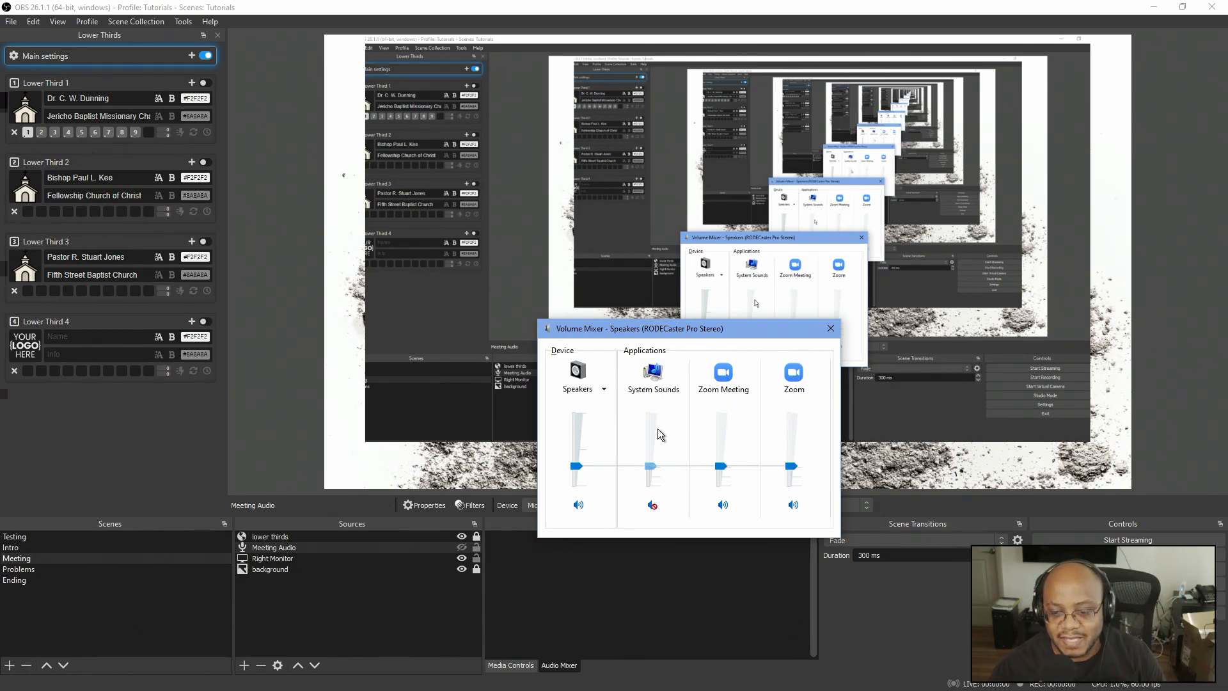
drag(689, 333, 348, 293)
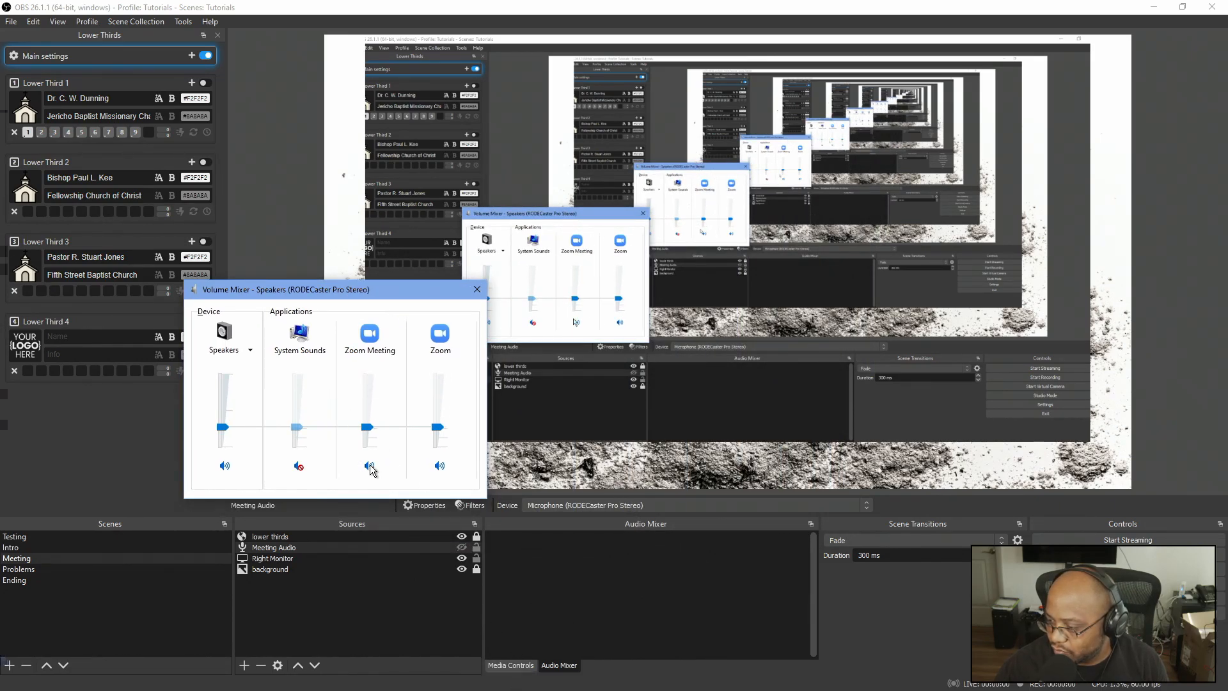
click(299, 467)
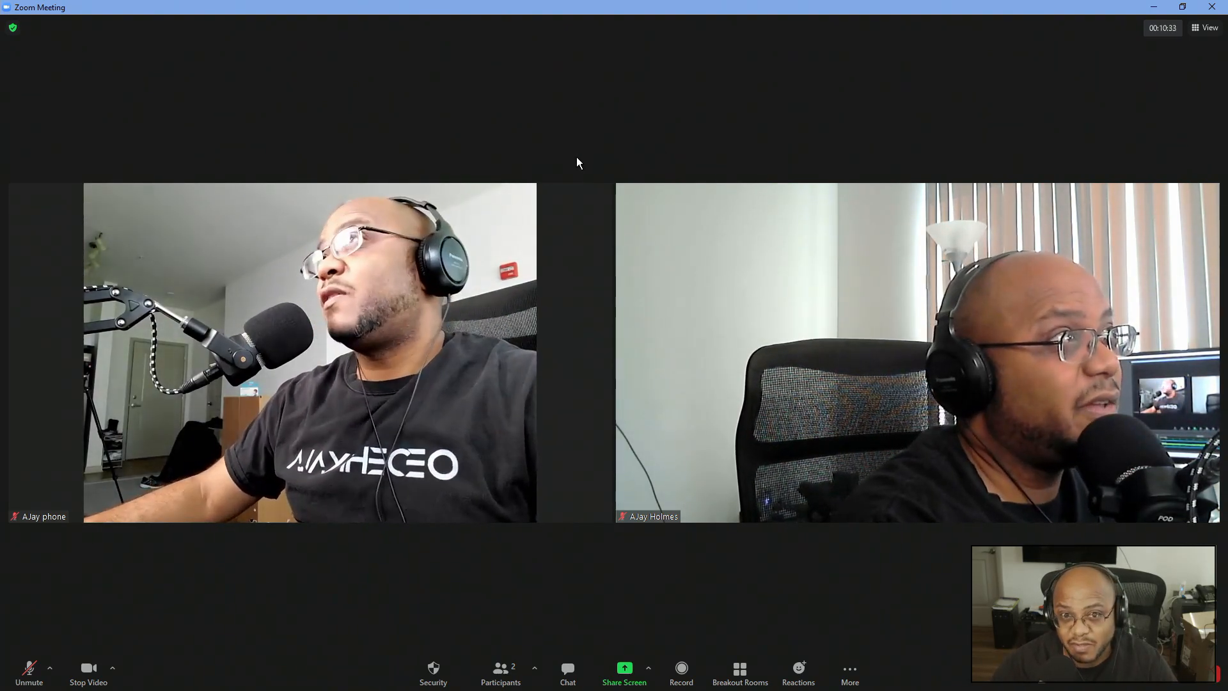
Return the Zoom meeting to full screen and move the OBS window off its monitor.
double_click(776, 134)
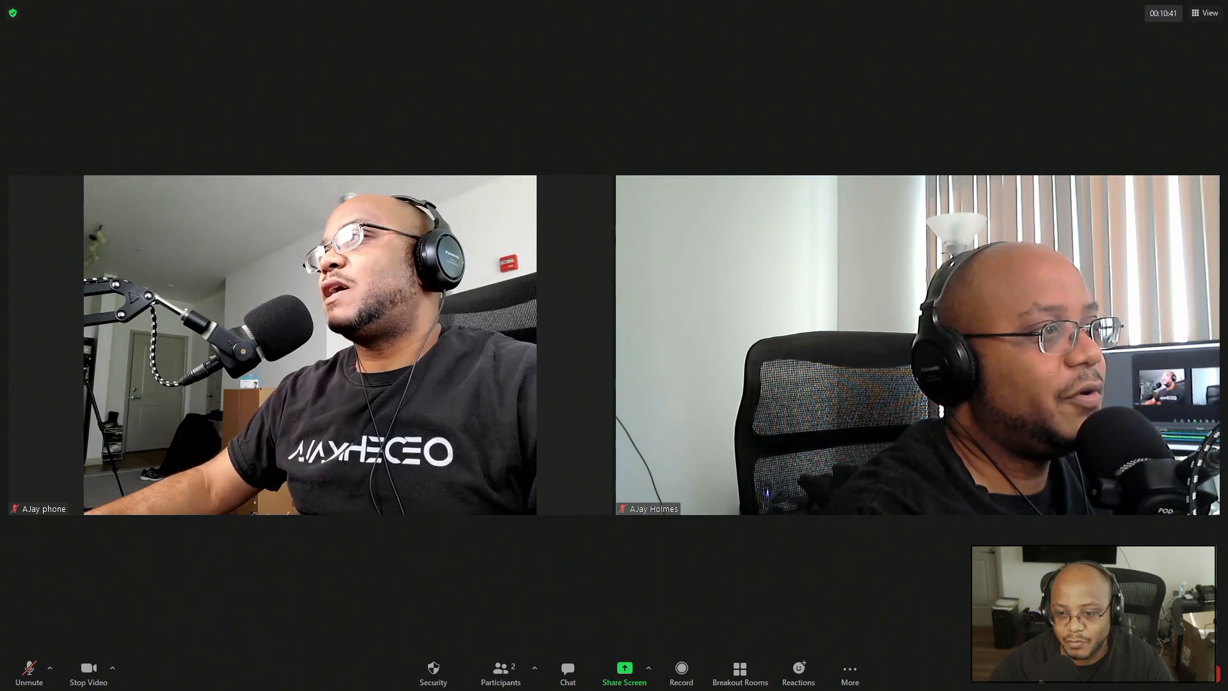
key(alt+Tab)
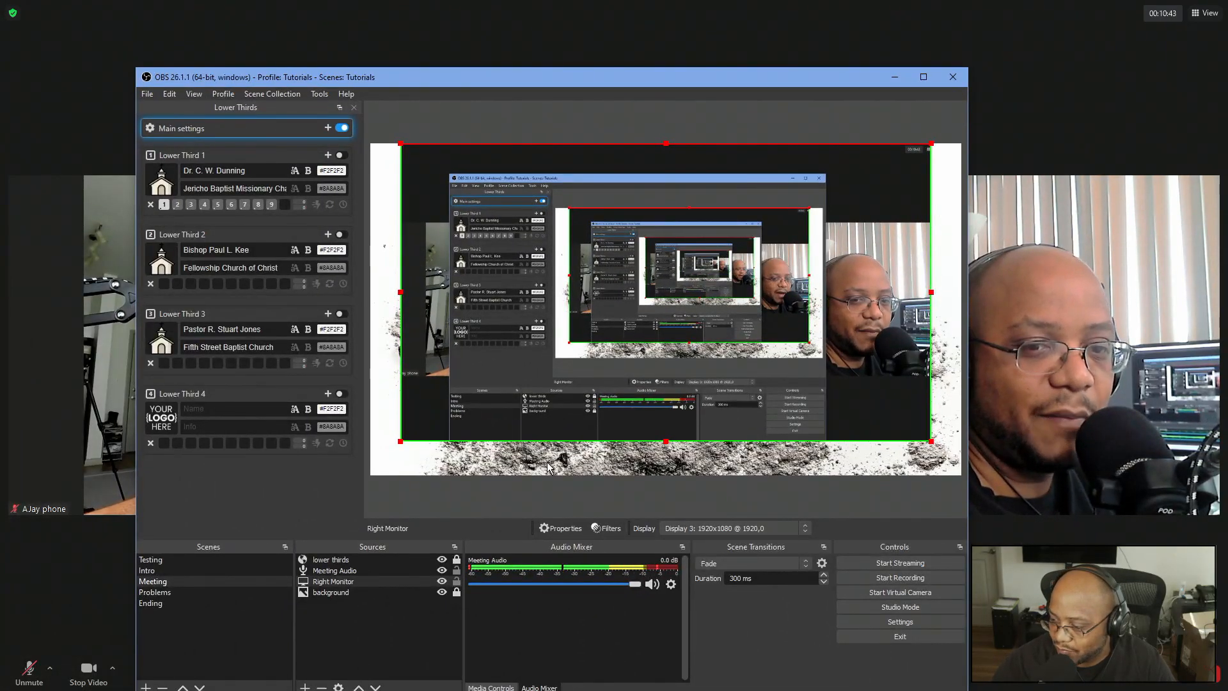
key(alt+Tab)
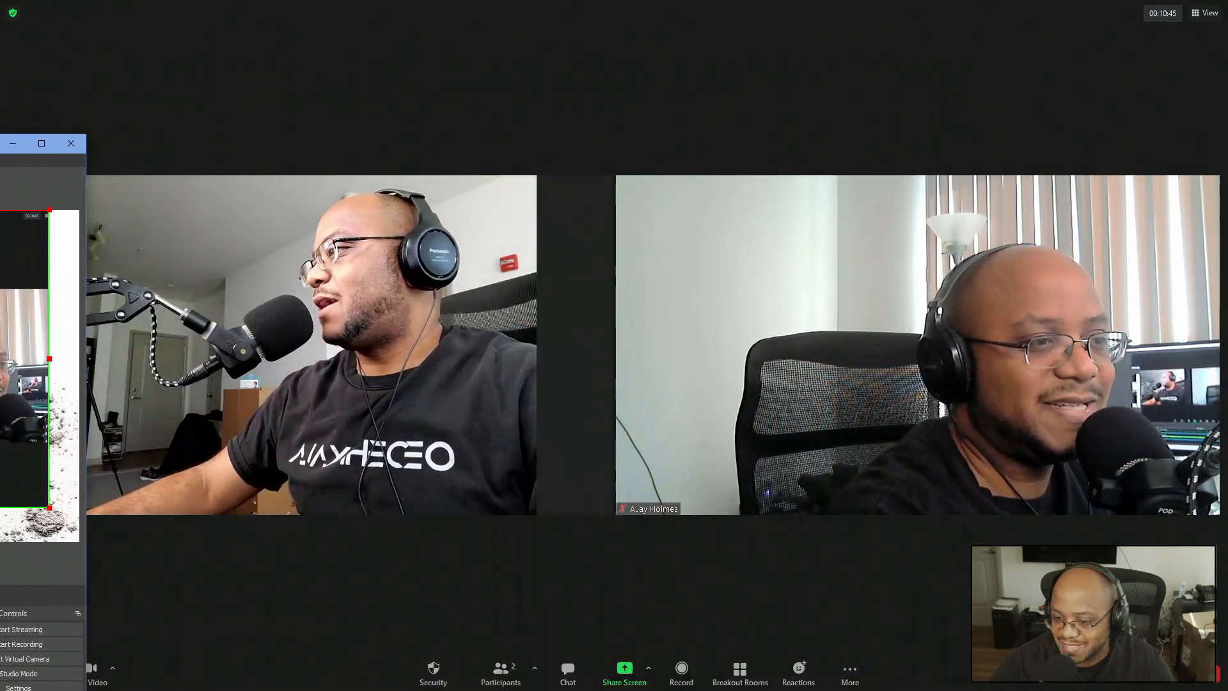
Pin the phone participant's video in the Zoom meeting.
mouse_move(331, 216)
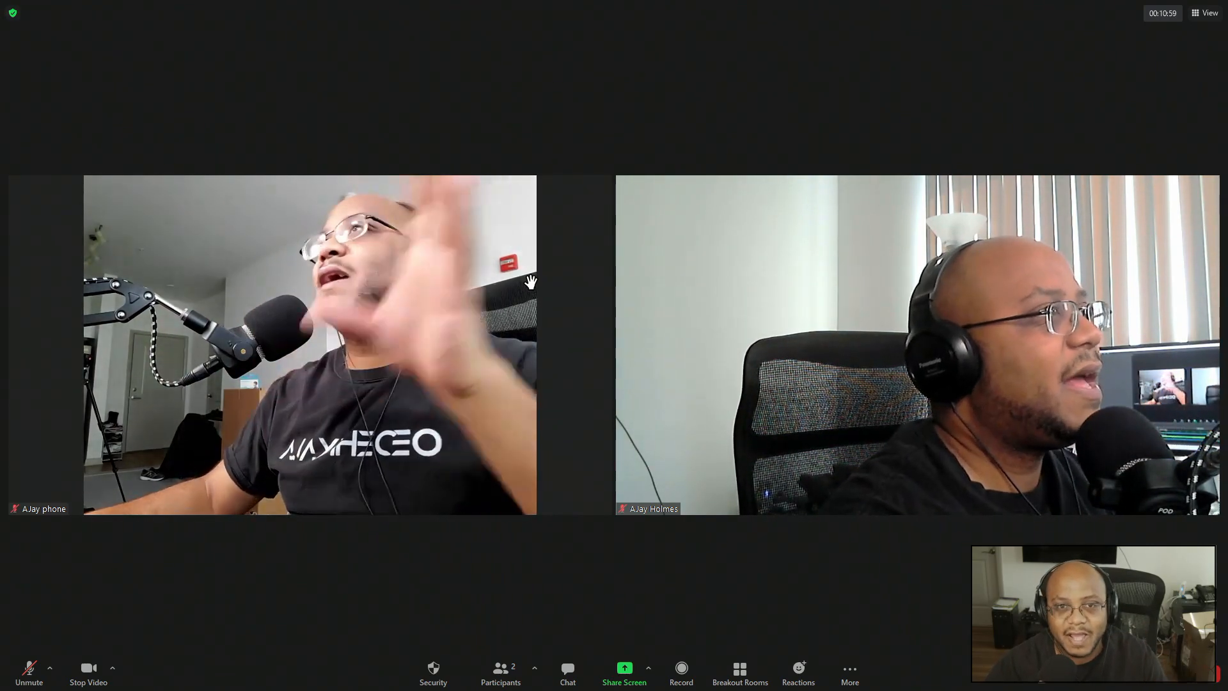
mouse_move(515, 282)
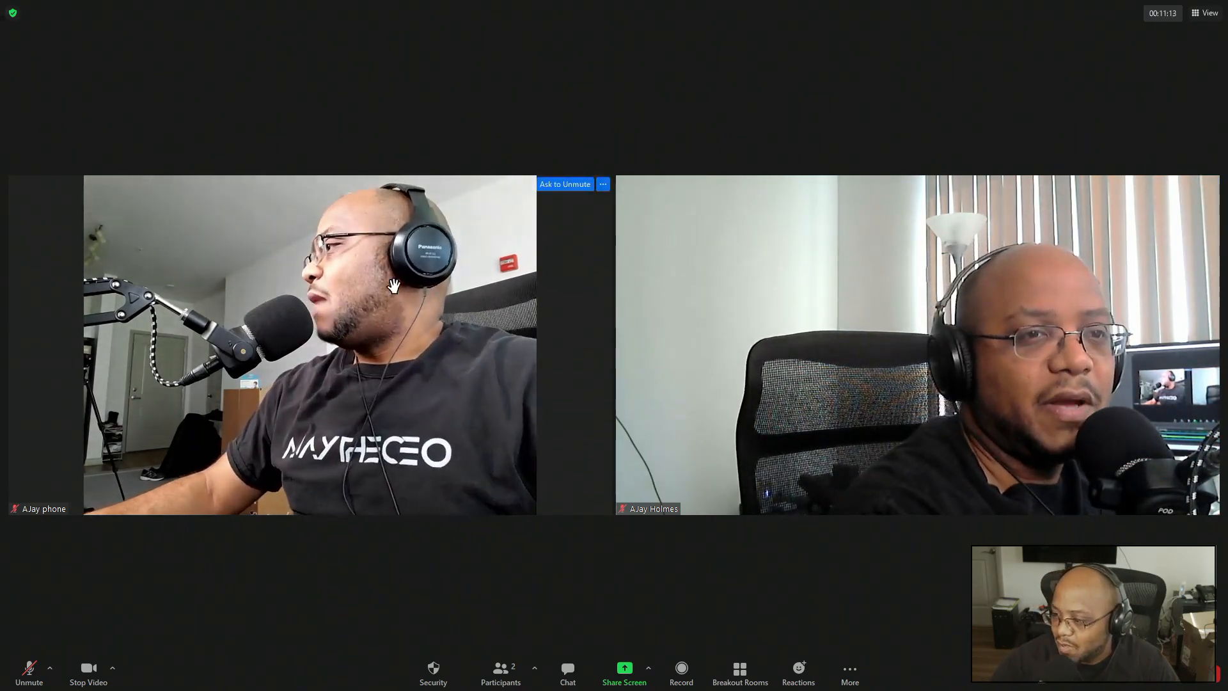
right_click(444, 293)
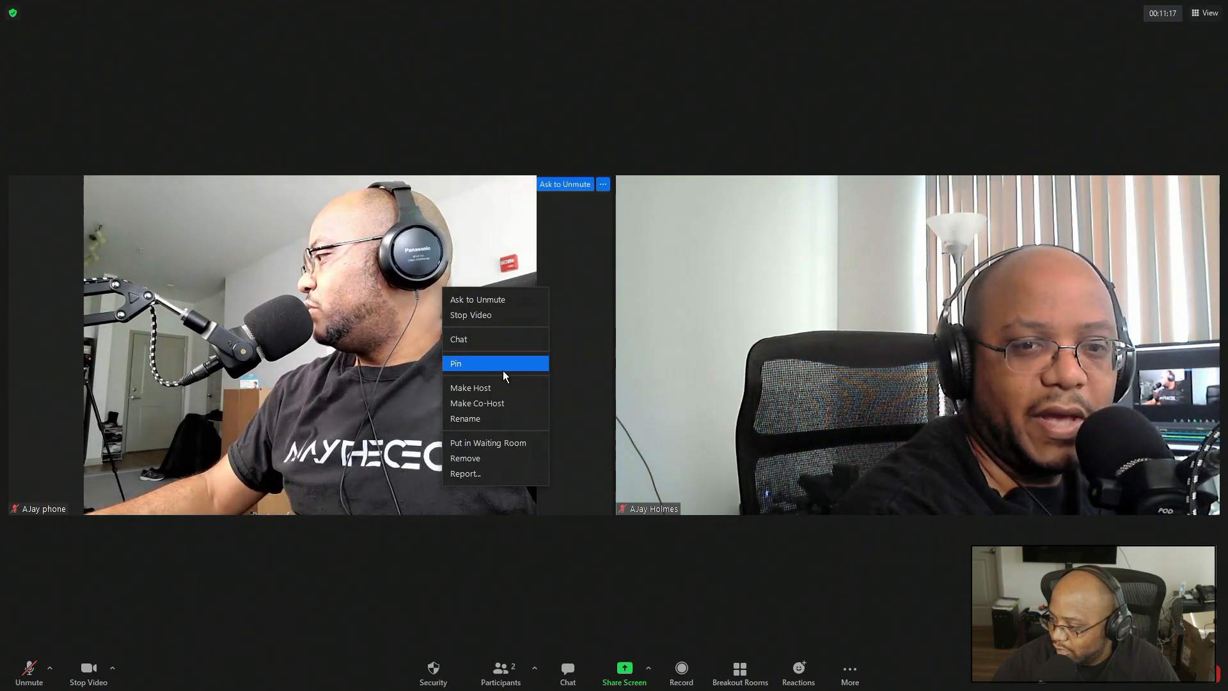
click(503, 363)
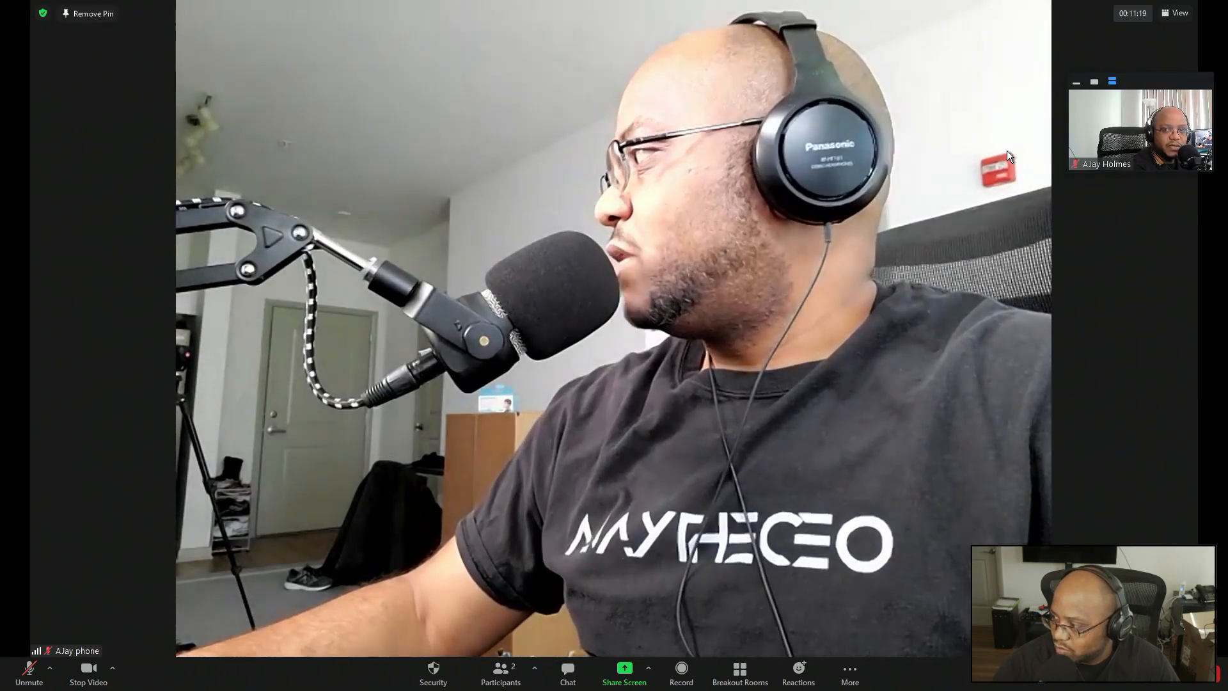